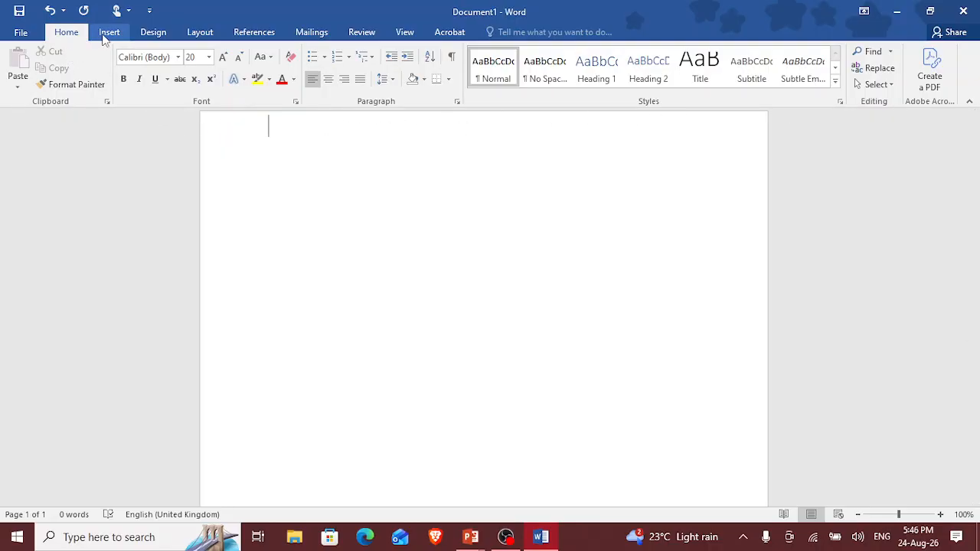
Step: Set the page margins to the Narrow preset, 0.5" on every side
{"action": "left_click", "coordinate": [201, 36]}
{"action": "left_click", "coordinate": [23, 90]}
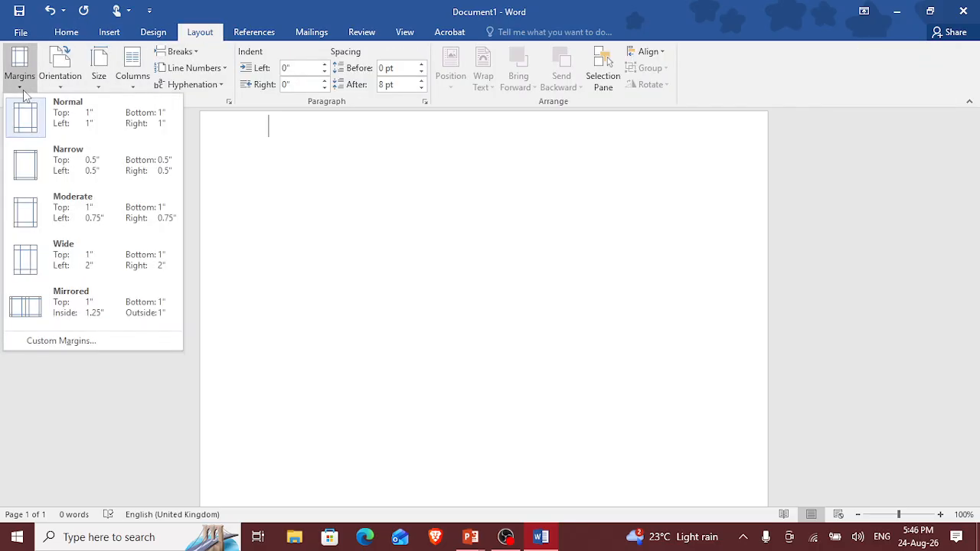
{"action": "left_click", "coordinate": [51, 150]}
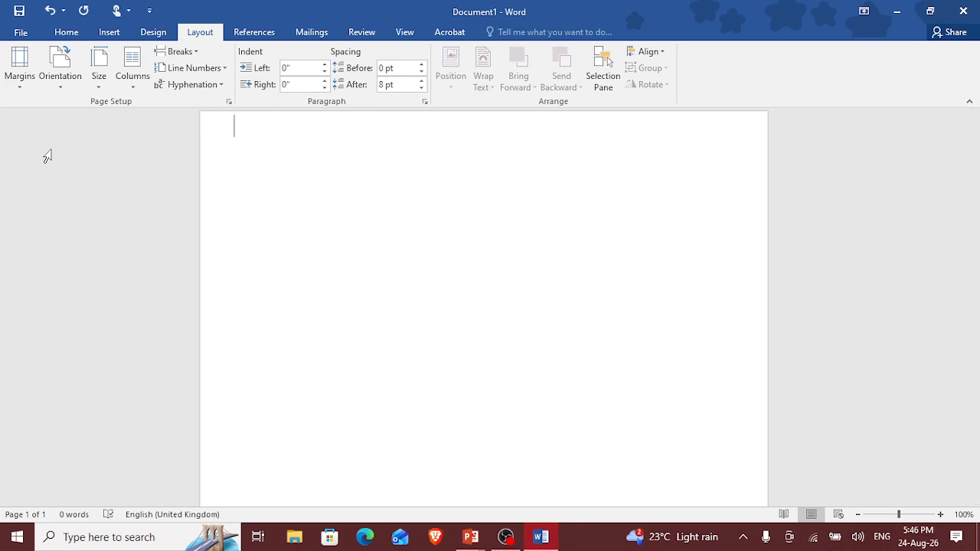
Step: Try the Landscape page orientation and return the page to Portrait
{"action": "left_click", "coordinate": [67, 86]}
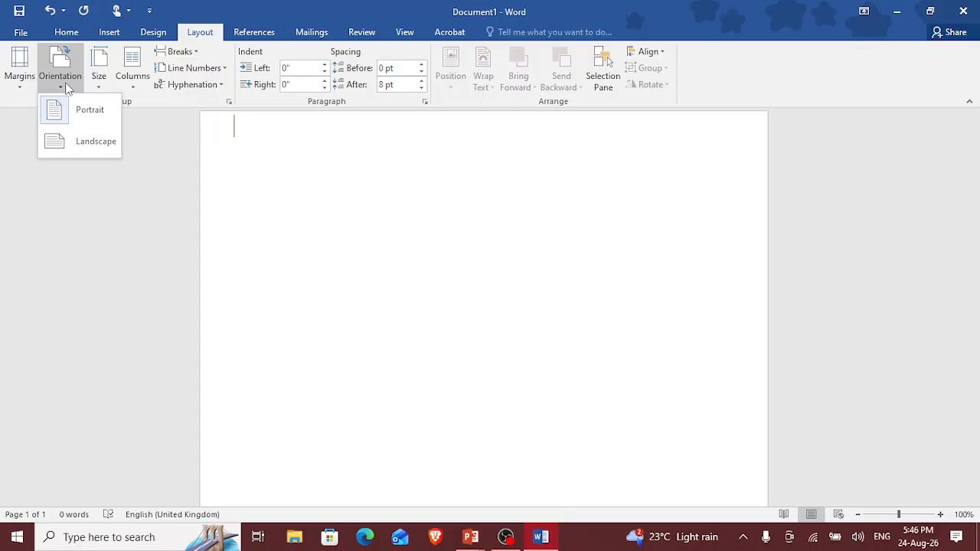
{"action": "left_click", "coordinate": [55, 111]}
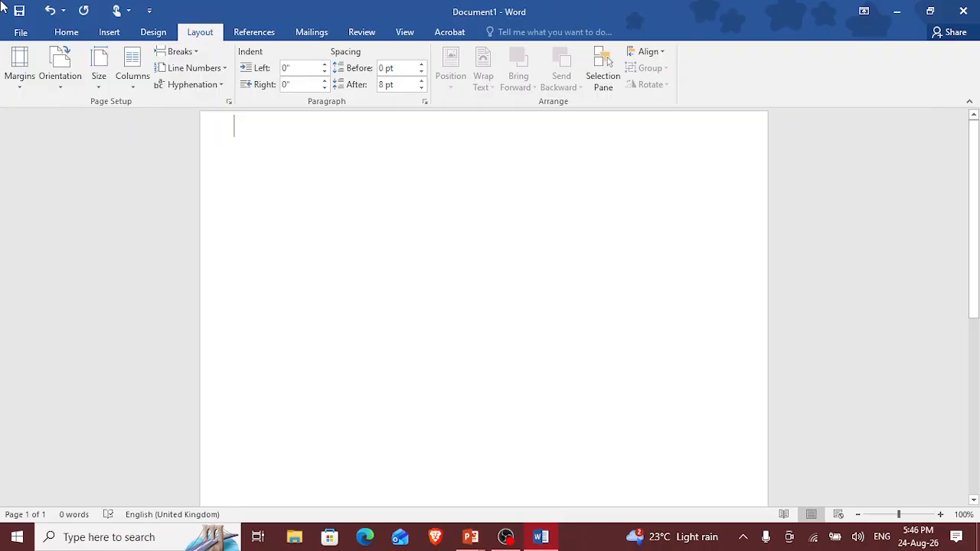
{"action": "left_click", "coordinate": [44, 83]}
{"action": "left_click", "coordinate": [58, 137]}
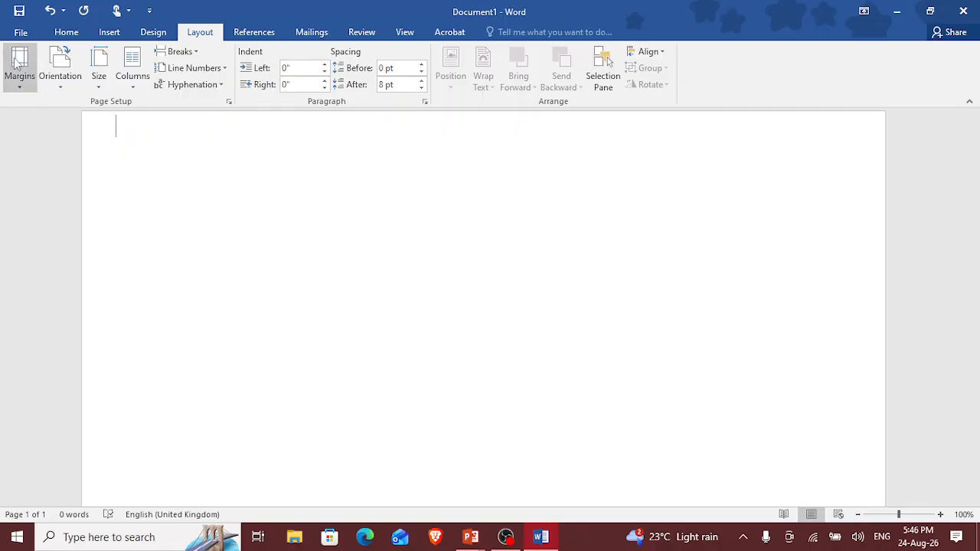
{"action": "left_click", "coordinate": [56, 81]}
{"action": "left_click", "coordinate": [55, 111]}
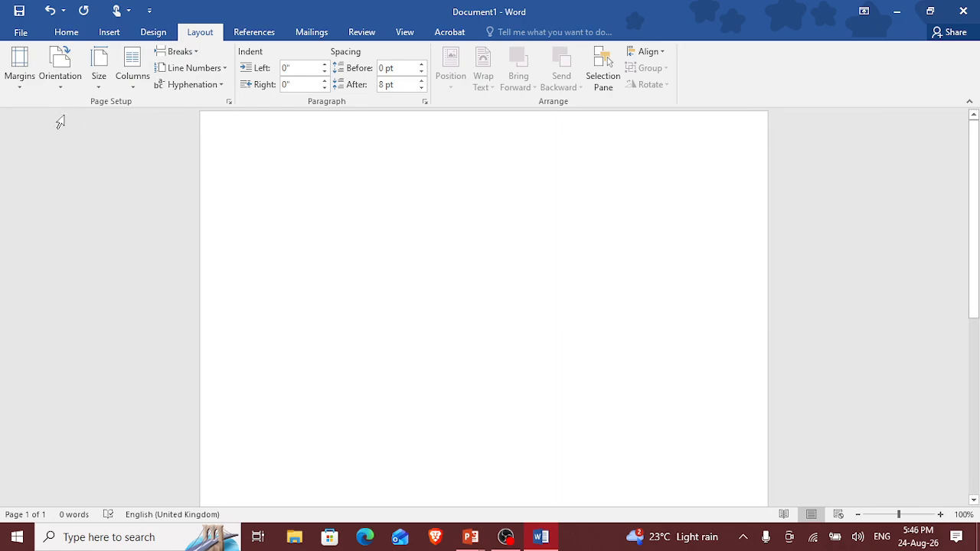
{"action": "left_click", "coordinate": [99, 77]}
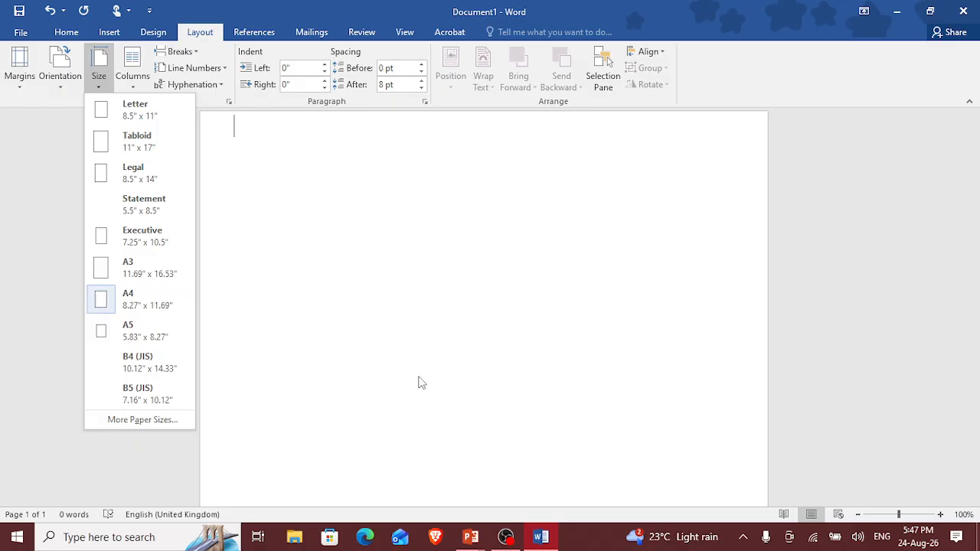
{"action": "left_click", "coordinate": [518, 347]}
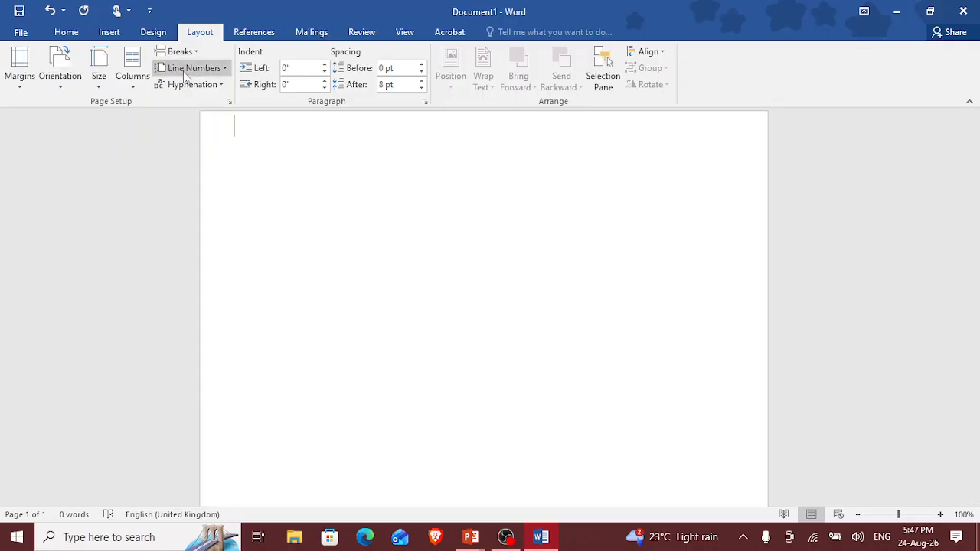
Step: Insert a Blank header into the document and delete its placeholder text
{"action": "left_click", "coordinate": [103, 37]}
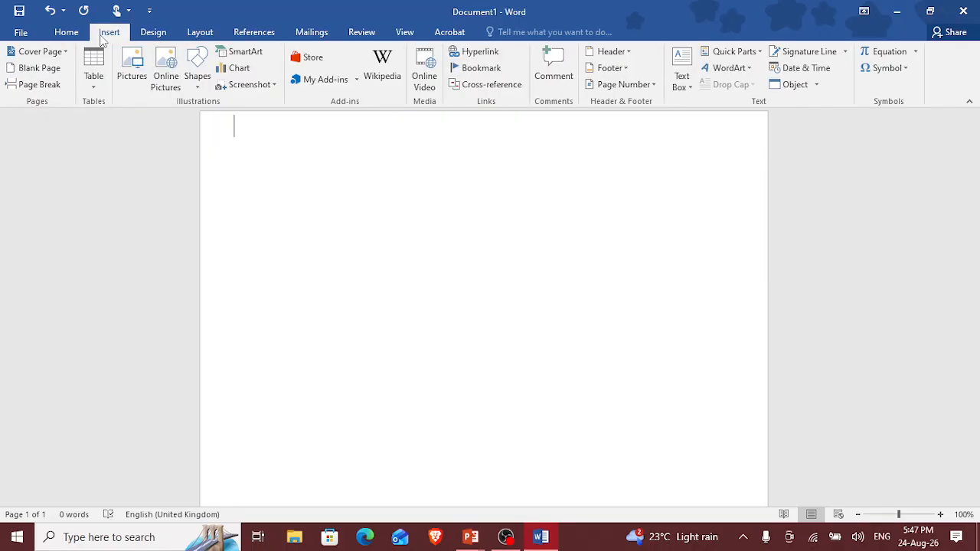
{"action": "left_click", "coordinate": [622, 52]}
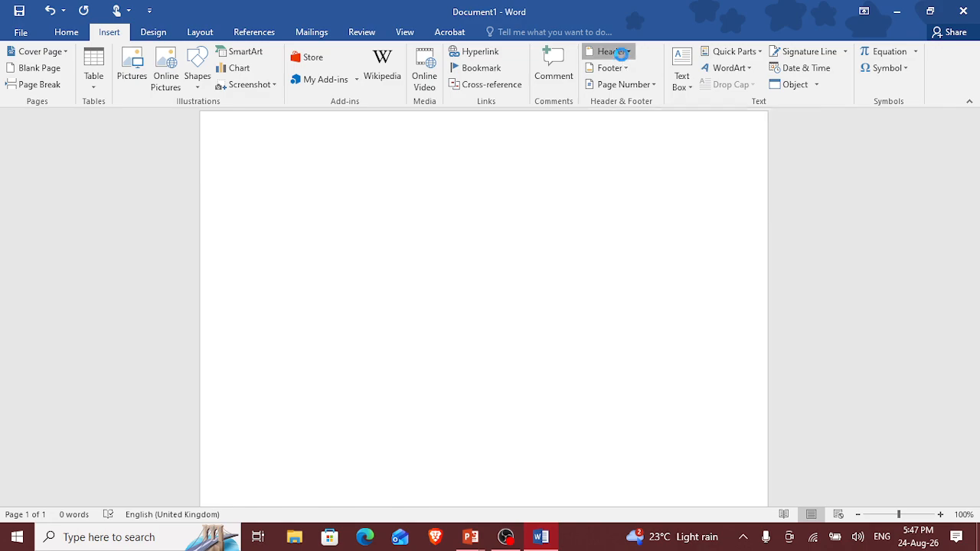
{"action": "left_click", "coordinate": [614, 108]}
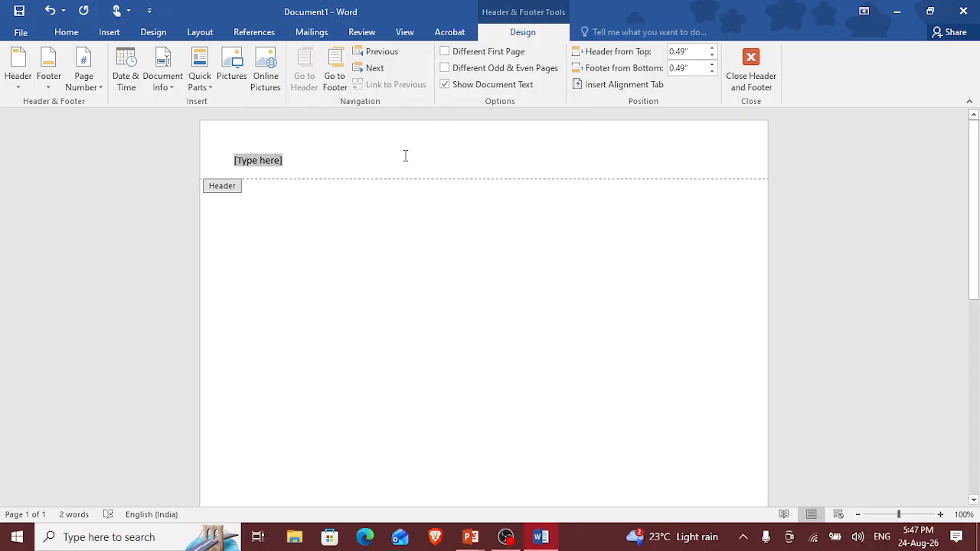
{"action": "key", "text": "Delete"}
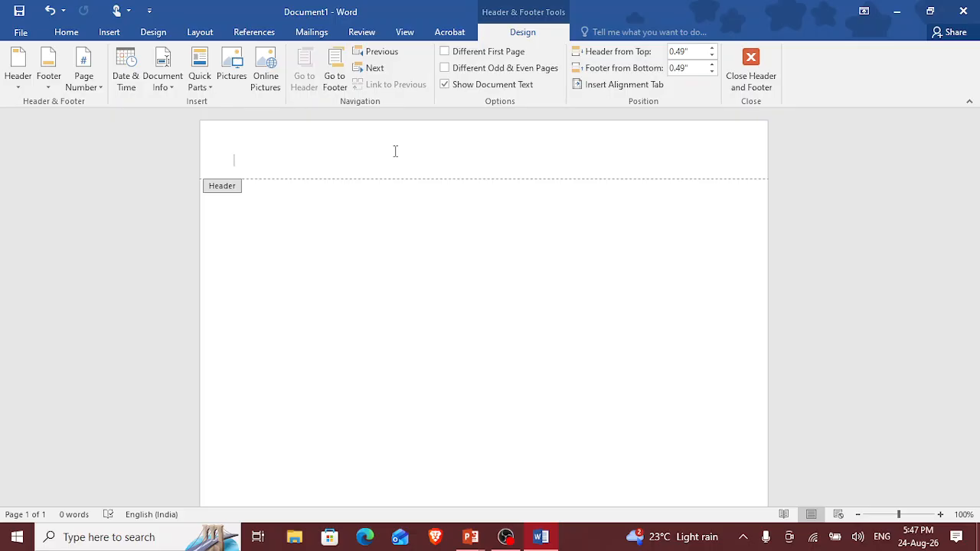
Step: Enter "Skillverse Technologies – My first Document" as the header text
{"action": "type", "text": "Skillverse Tech"}
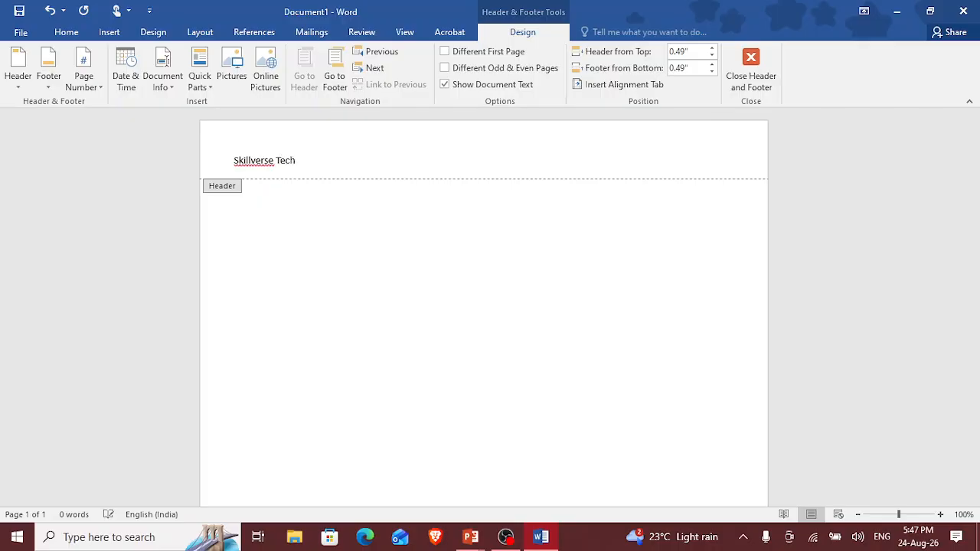
{"action": "type", "text": "nolog"}
{"action": "type", "text": "ies "}
{"action": "type", "text": "- "}
{"action": "type", "text": "M"}
{"action": "type", "text": "y "}
{"action": "type", "text": "firs"}
{"action": "type", "text": "t "}
{"action": "type", "text": "D"}
{"action": "type", "text": "oc"}
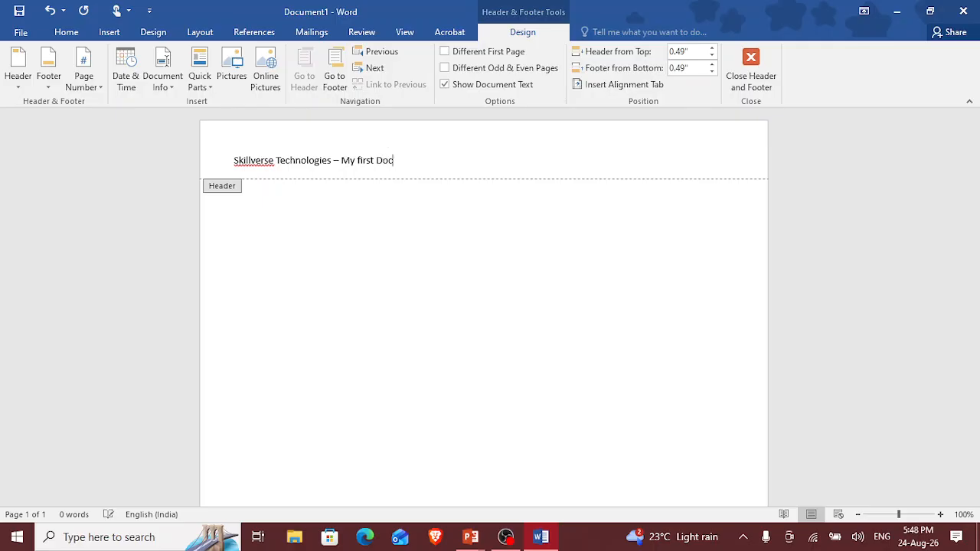
{"action": "type", "text": "ument"}
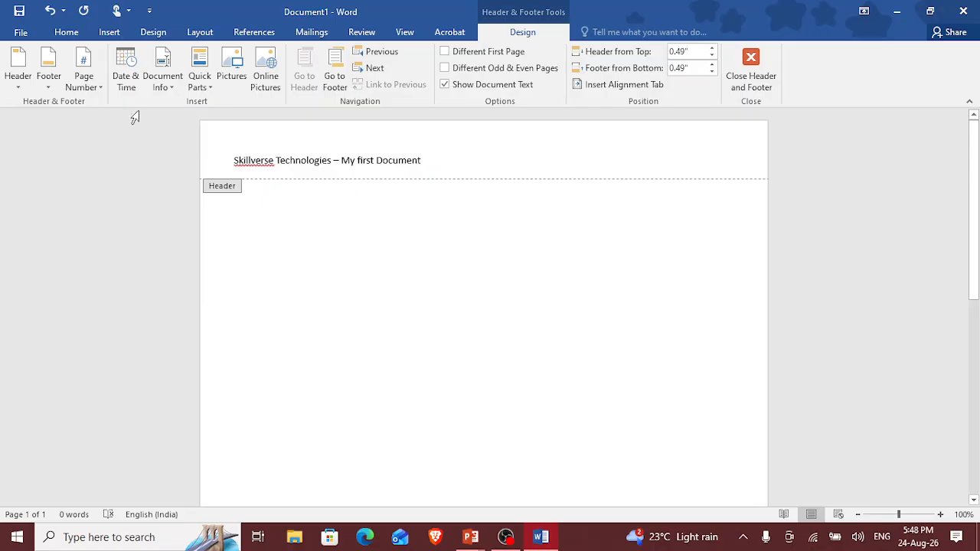
Step: Centre the header text and enlarge its font size to 16
{"action": "left_click", "coordinate": [66, 32]}
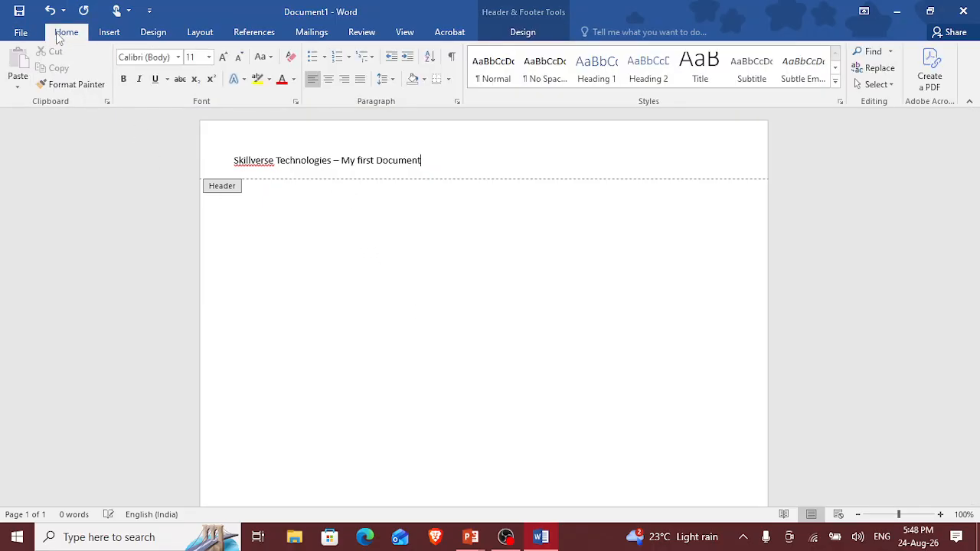
{"action": "left_click", "coordinate": [328, 81]}
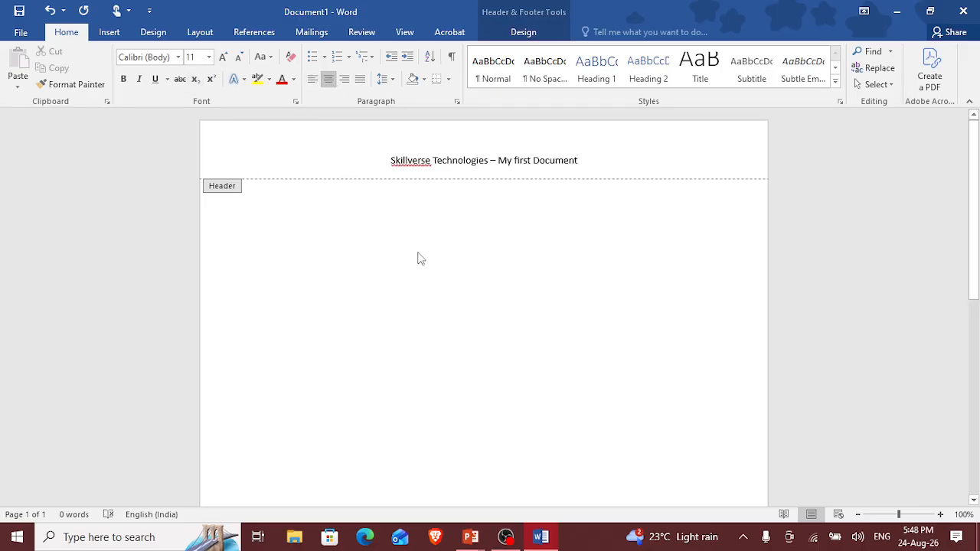
{"action": "left_click_drag", "start_coordinate": [385, 161], "coordinate": [583, 161]}
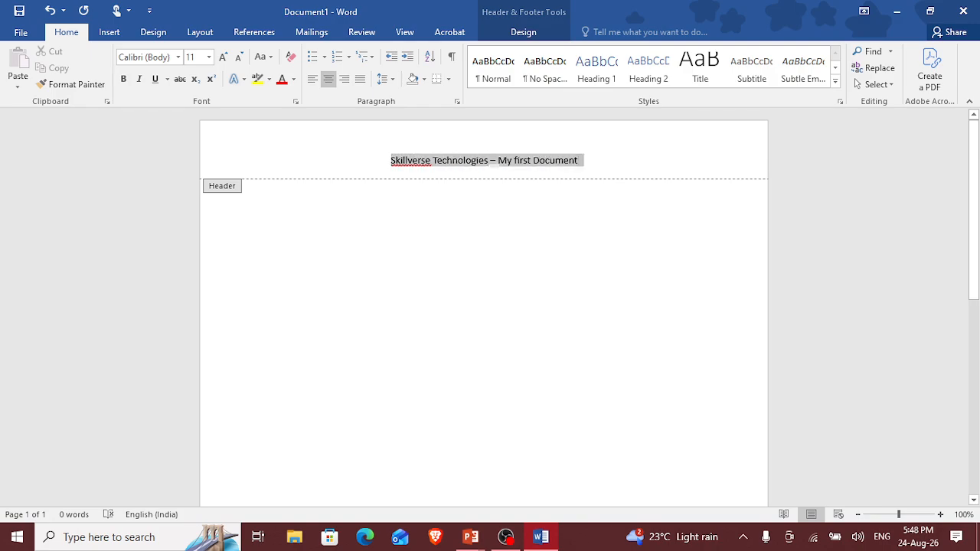
{"action": "left_click", "coordinate": [222, 57]}
{"action": "left_click", "coordinate": [222, 57]}
{"action": "left_click", "coordinate": [222, 58]}
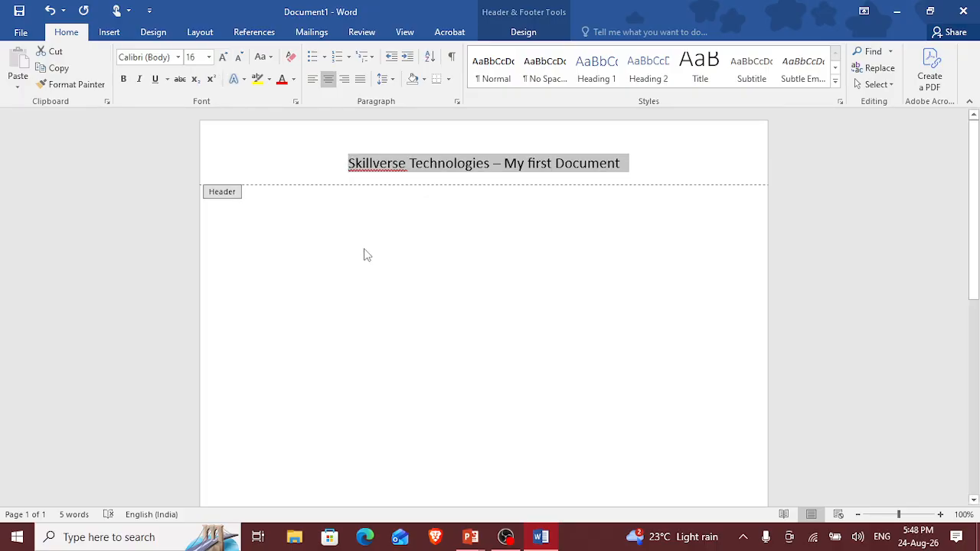
{"action": "left_click", "coordinate": [515, 178]}
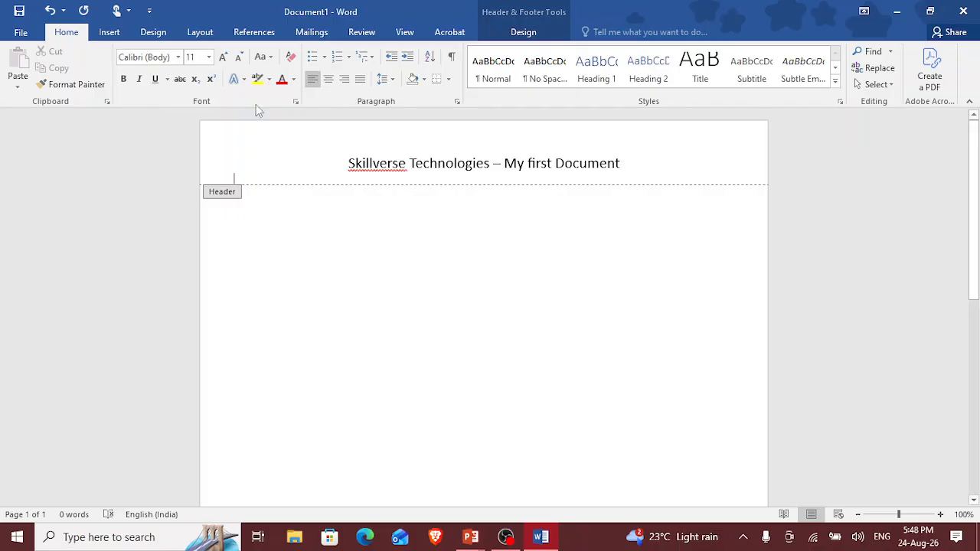
Step: Insert a Blank footer, add a Plain Number 1 page number at the bottom of the page, and leave header and footer editing
{"action": "left_click", "coordinate": [109, 32]}
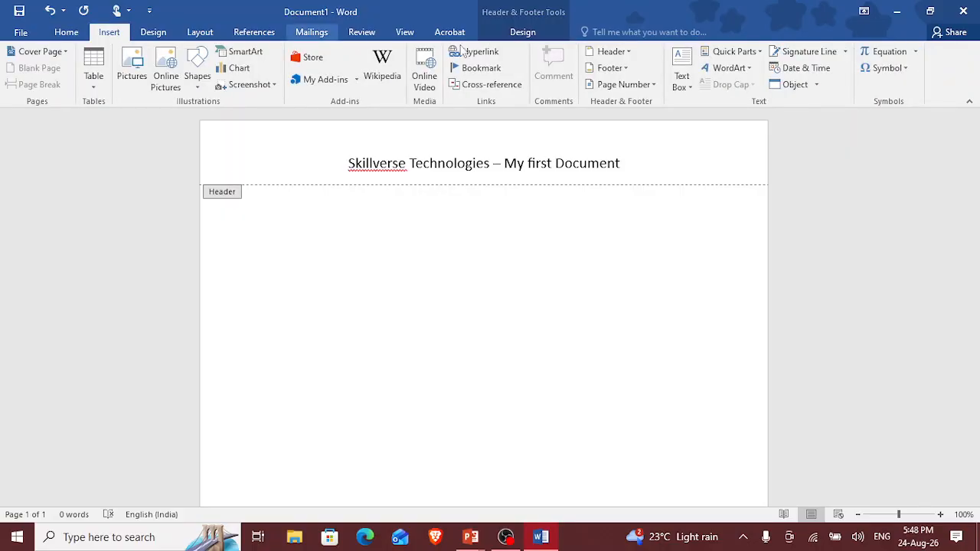
{"action": "left_click", "coordinate": [615, 67]}
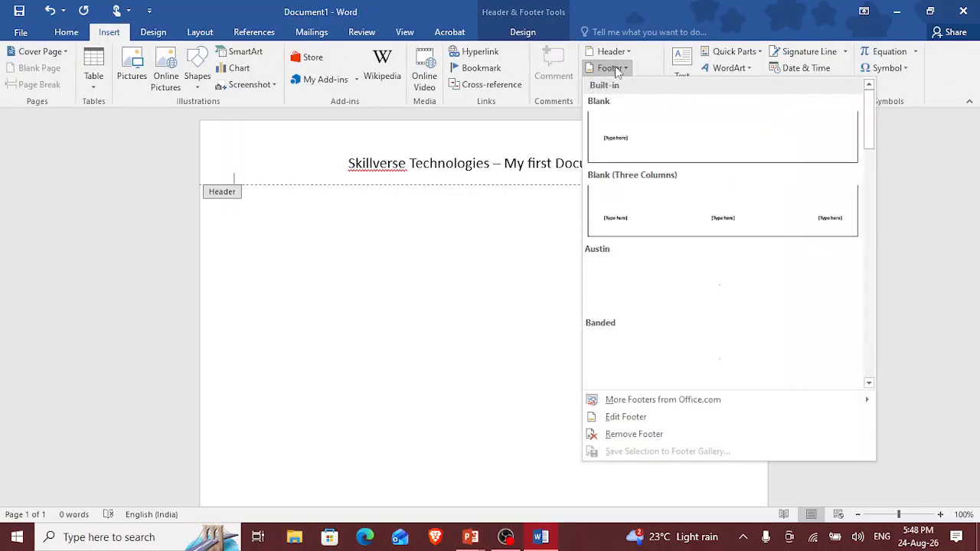
{"action": "left_click", "coordinate": [622, 123]}
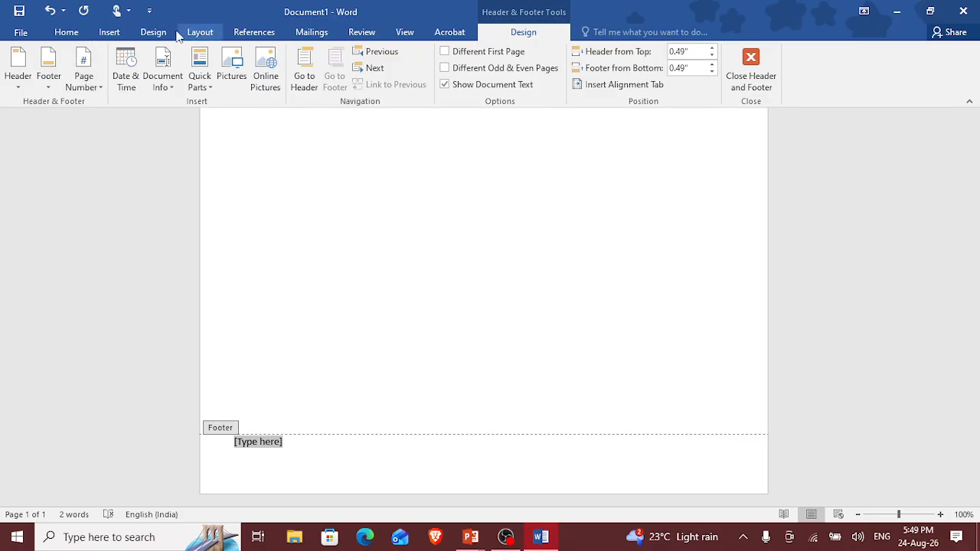
{"action": "left_click", "coordinate": [110, 33]}
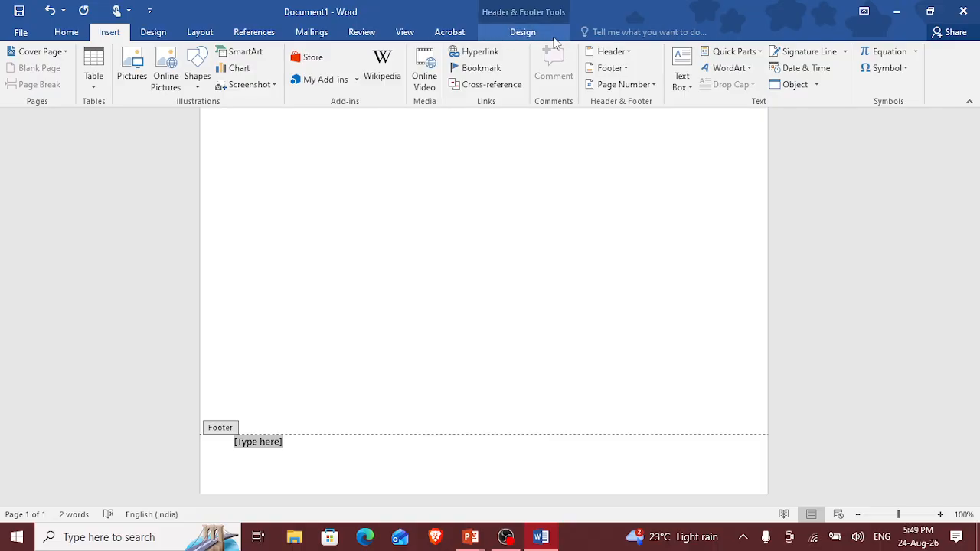
{"action": "left_click", "coordinate": [626, 84]}
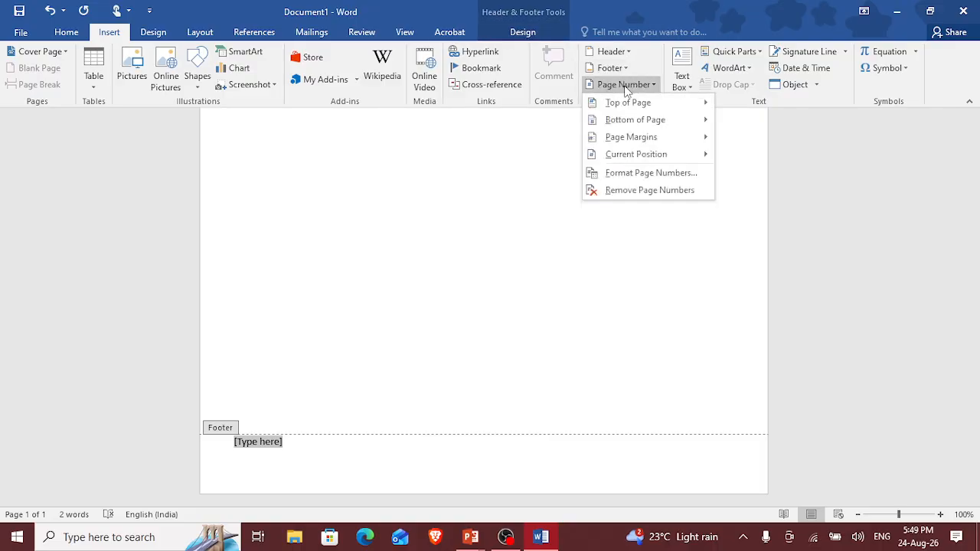
{"action": "mouse_move", "coordinate": [626, 123]}
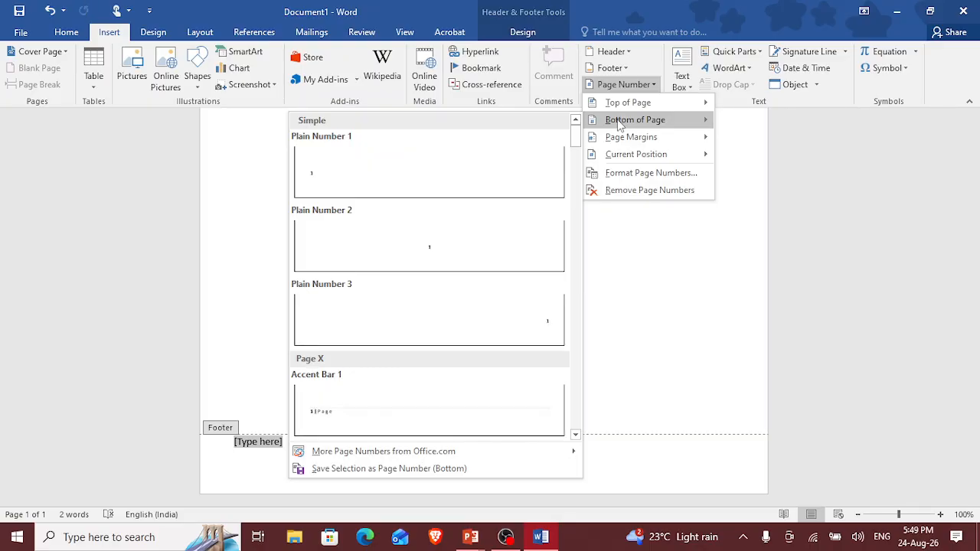
{"action": "left_click", "coordinate": [515, 176]}
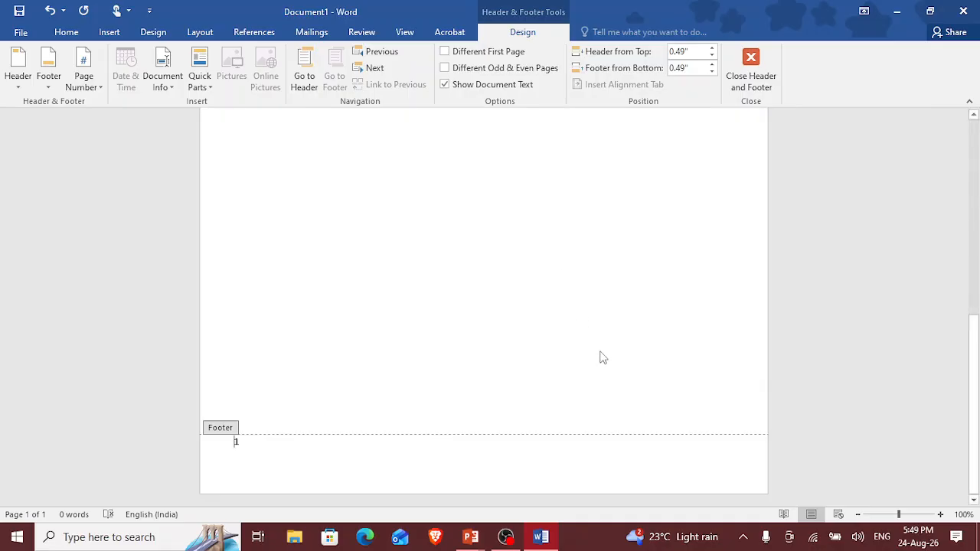
{"action": "left_click", "coordinate": [754, 59]}
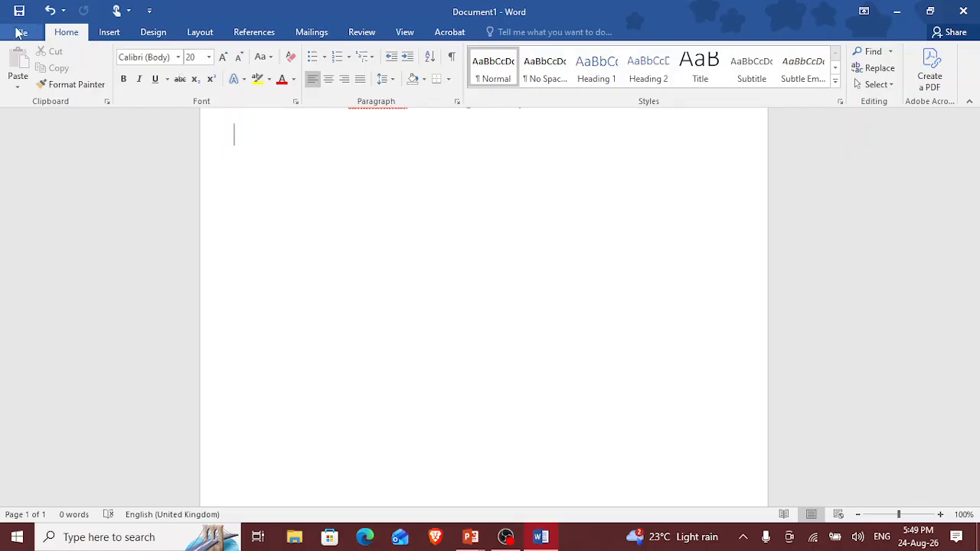
Step: Insert the picture "maggi" from the Downloads folder into the document body
{"action": "left_click", "coordinate": [108, 31]}
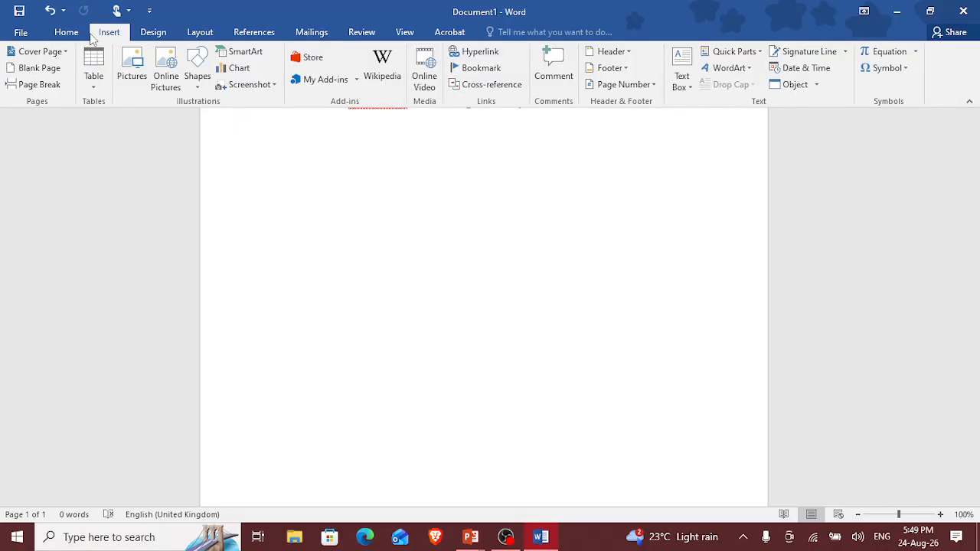
{"action": "left_click", "coordinate": [126, 67]}
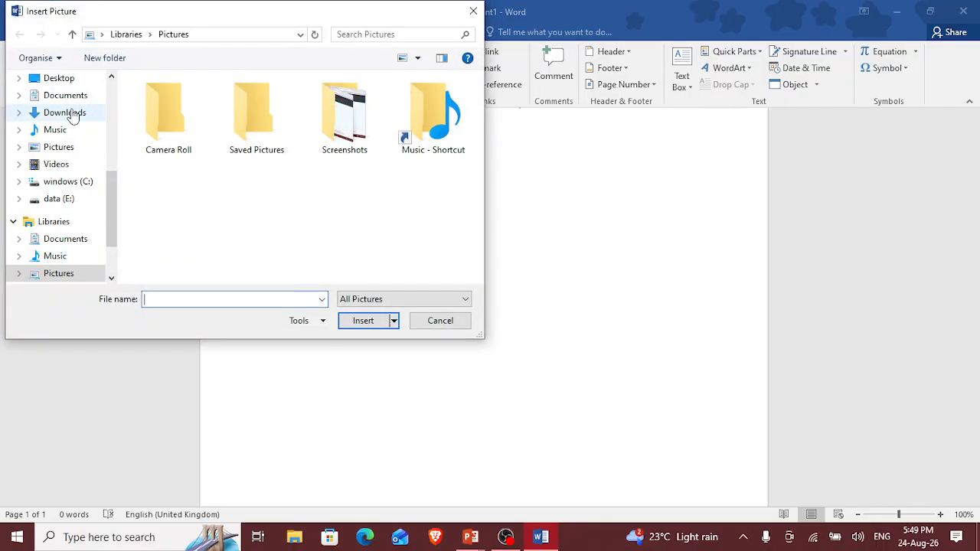
{"action": "left_click", "coordinate": [64, 113]}
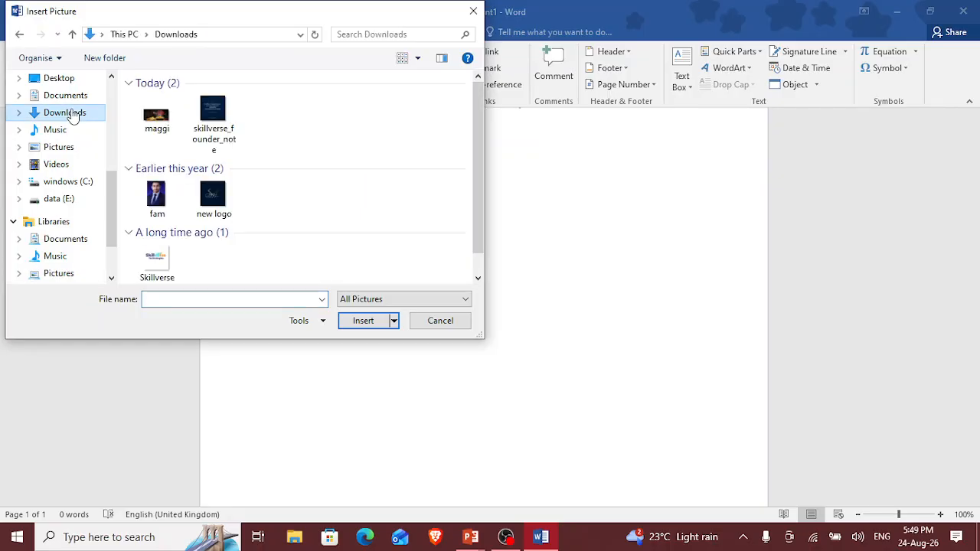
{"action": "left_click", "coordinate": [148, 127]}
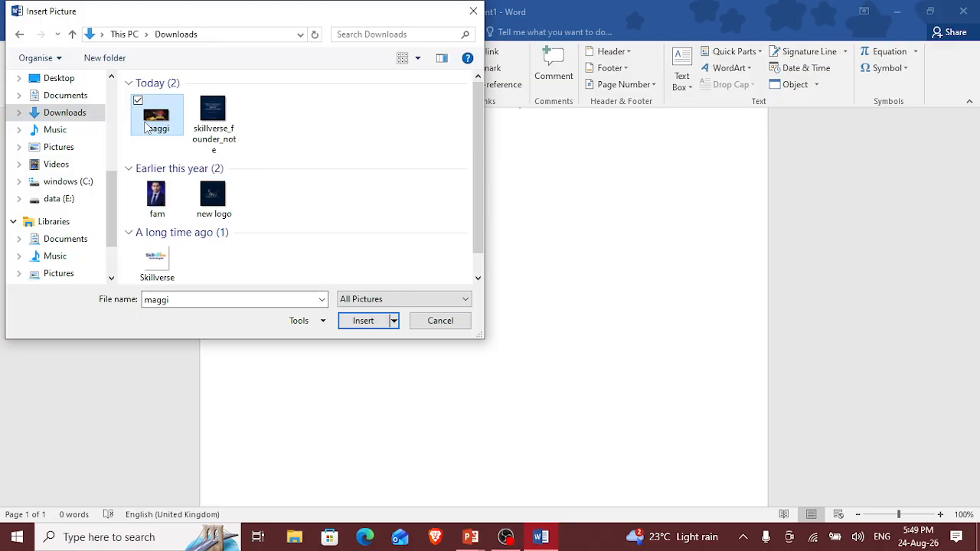
{"action": "left_click", "coordinate": [358, 322]}
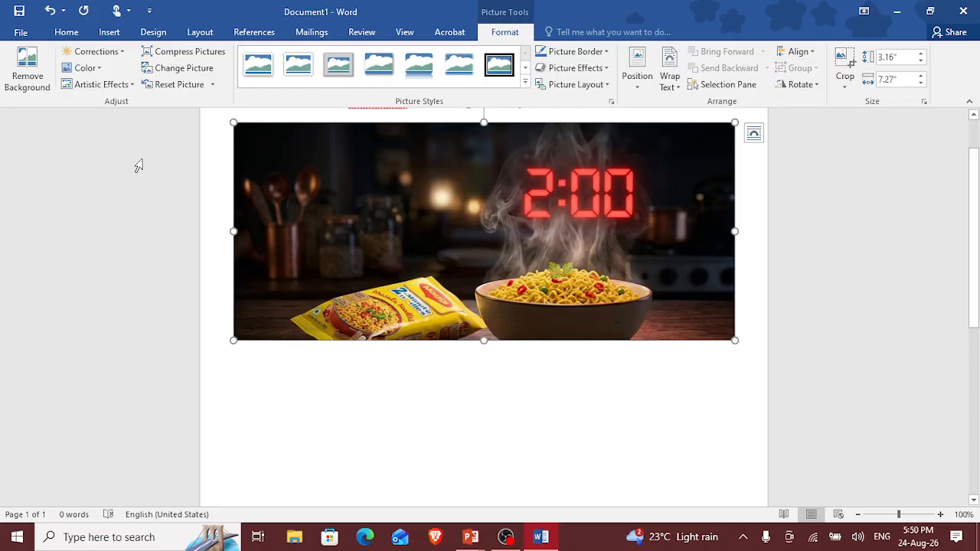
Step: Shrink the inserted noodle picture proportionally to about 2.83" high and 6.5" wide
{"action": "left_click_drag", "start_coordinate": [234, 123], "coordinate": [261, 140]}
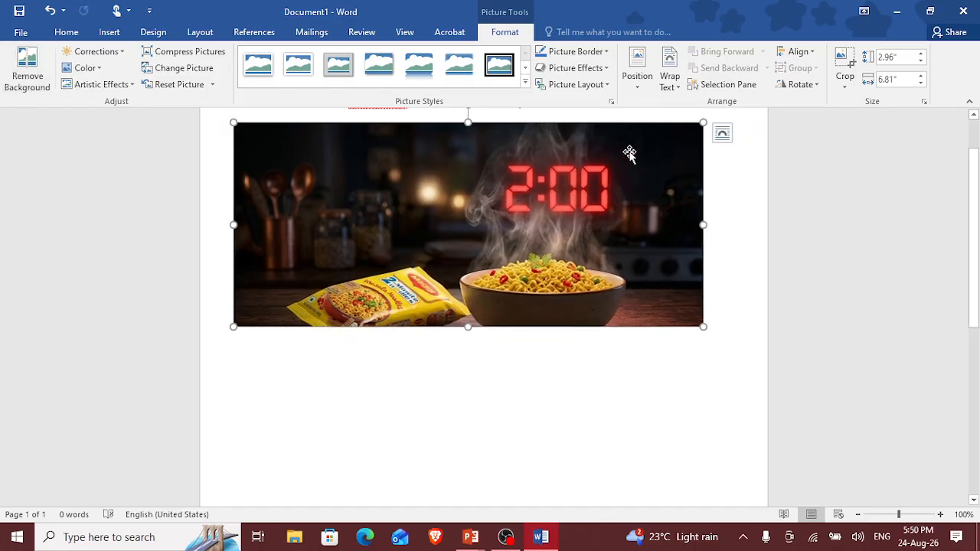
{"action": "left_click_drag", "start_coordinate": [702, 122], "coordinate": [682, 159]}
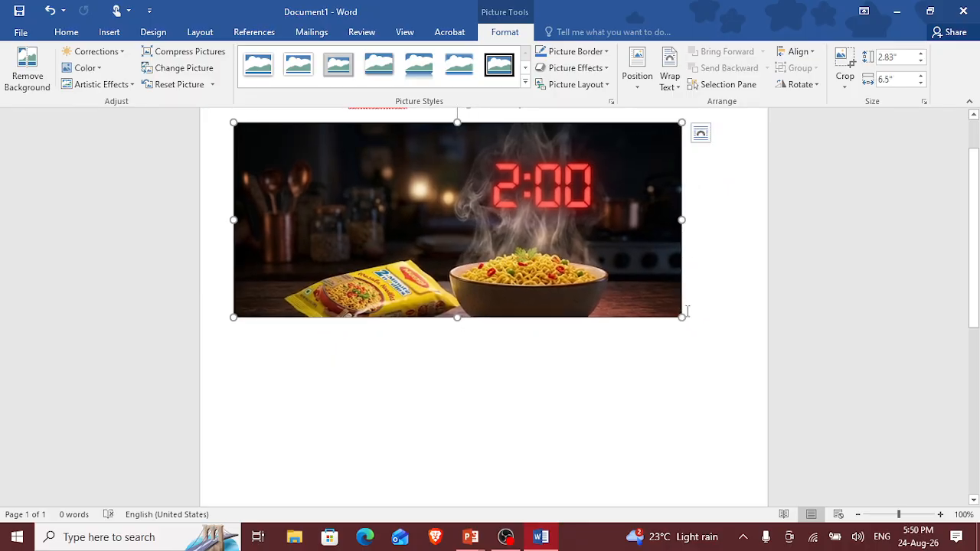
Step: Shrink the noodle picture to about 2.27" high and 5.22" wide, and give it the black double-frame picture style
{"action": "left_click_drag", "start_coordinate": [681, 317], "coordinate": [619, 290]}
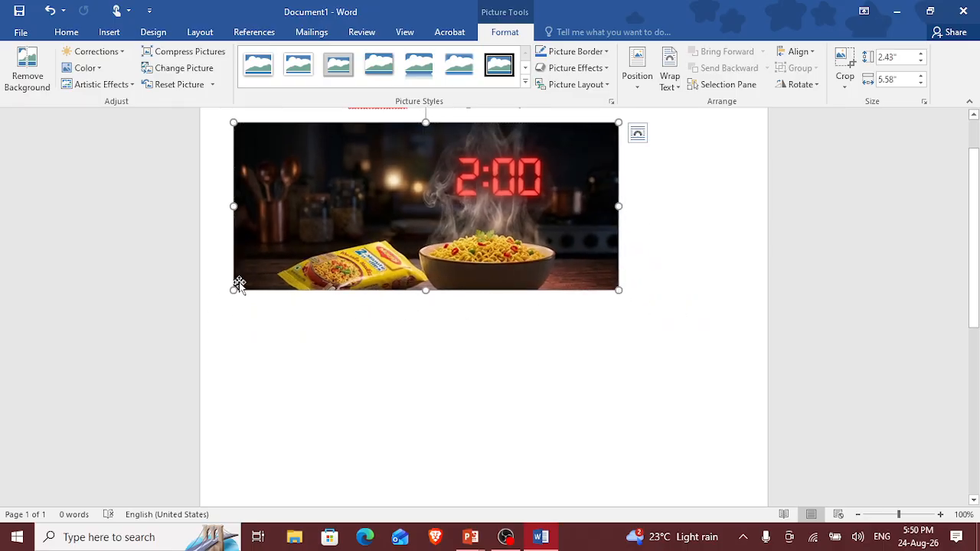
{"action": "left_click_drag", "start_coordinate": [232, 284], "coordinate": [258, 278]}
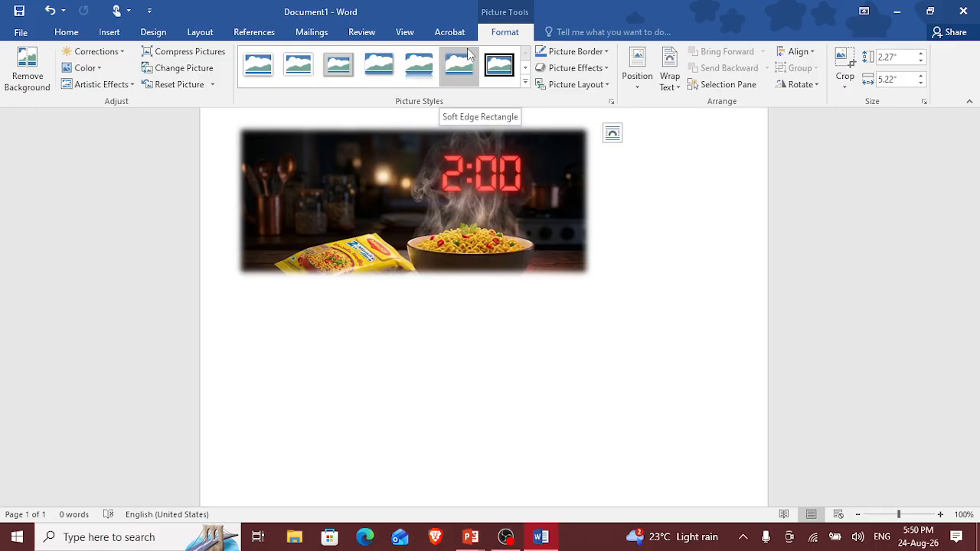
{"action": "left_click", "coordinate": [489, 64]}
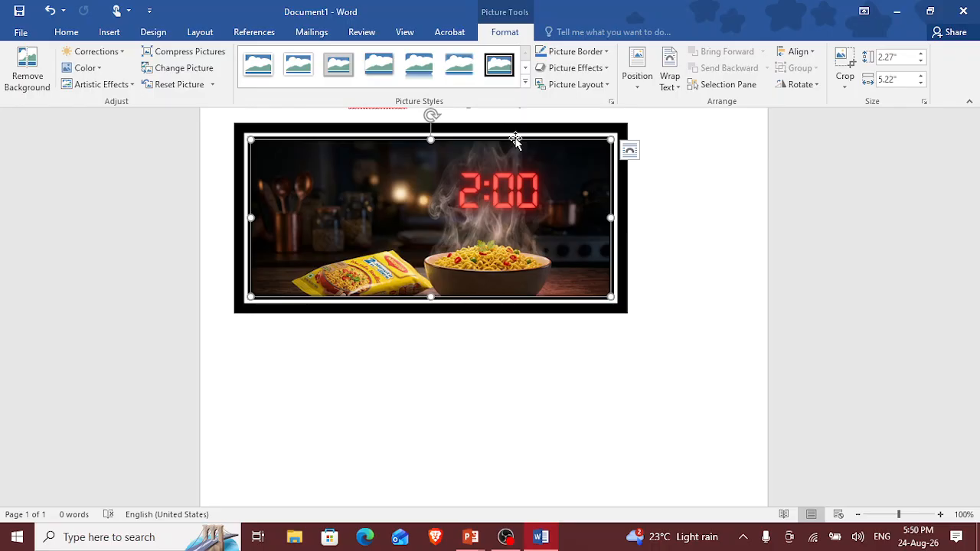
Step: Set the picture's text wrapping to Square and enter the text "Table" beside it
{"action": "left_click", "coordinate": [626, 155]}
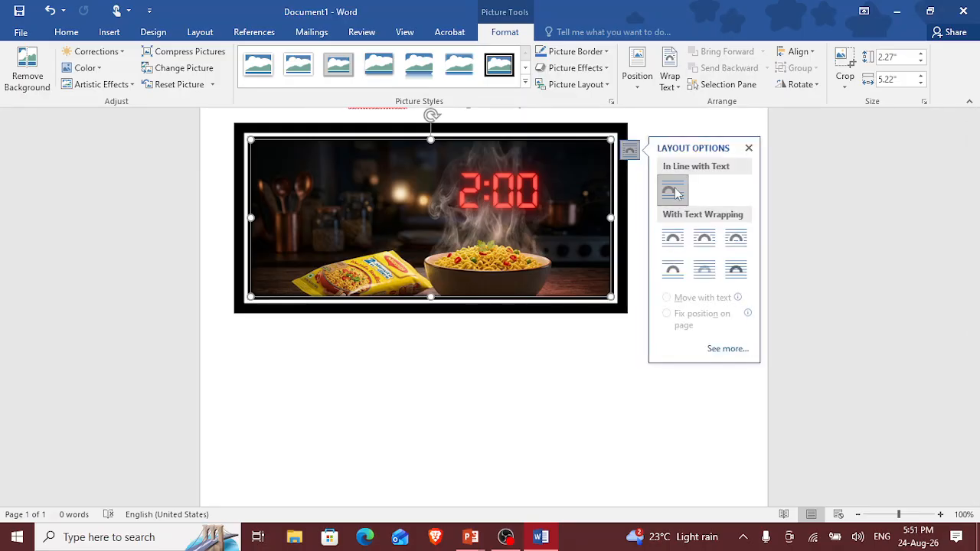
{"action": "left_click", "coordinate": [670, 239]}
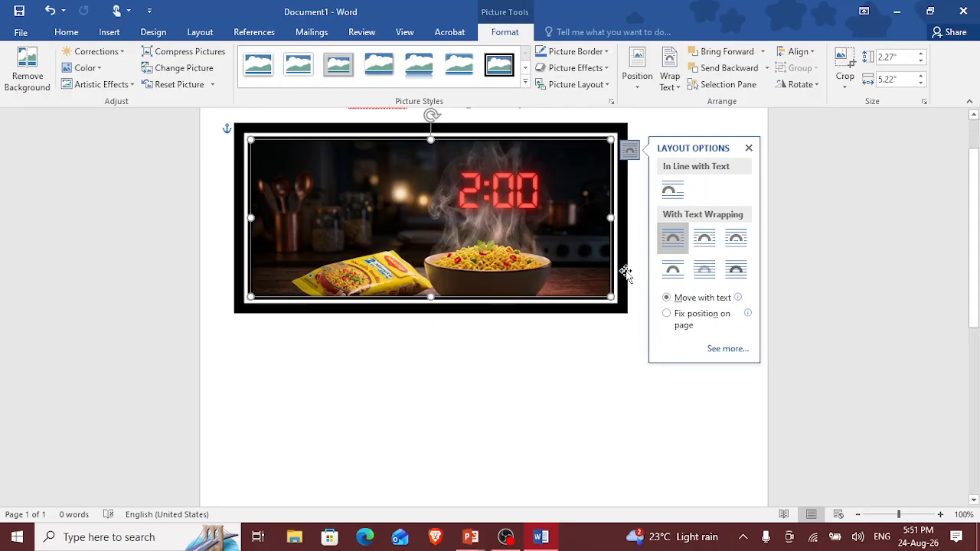
{"action": "left_click", "coordinate": [600, 354]}
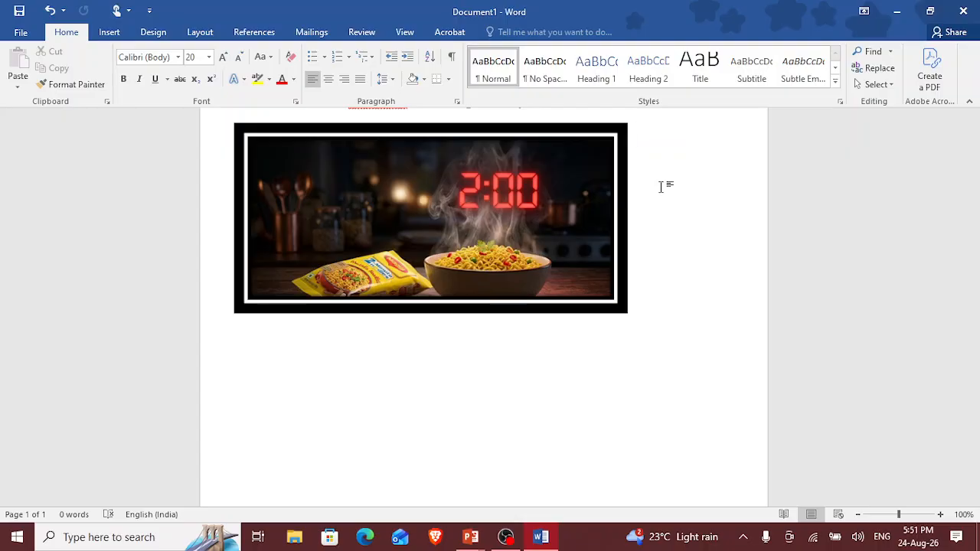
{"action": "type", "text": "T"}
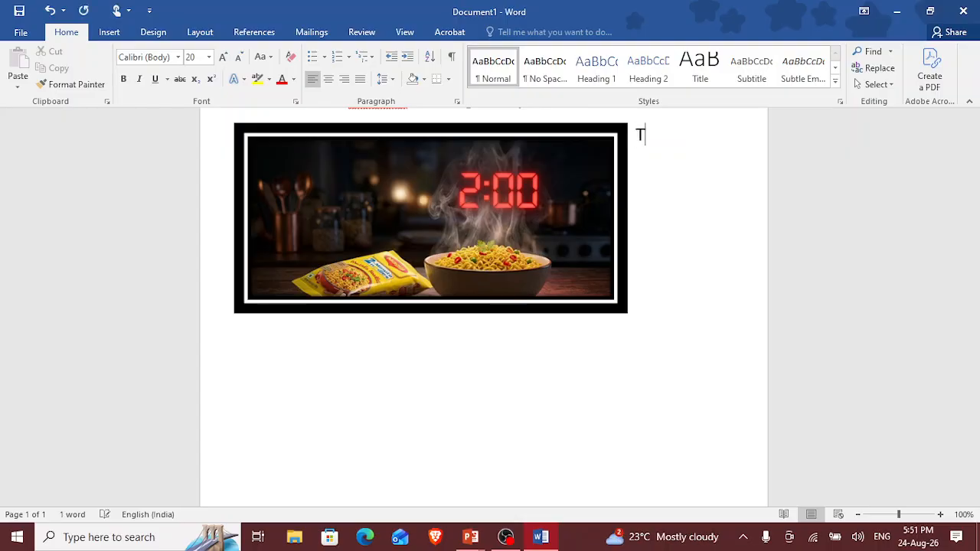
{"action": "type", "text": "able"}
Step: Insert a table with 3 columns and 3 rows after the "Table" text
{"action": "left_click", "coordinate": [111, 38]}
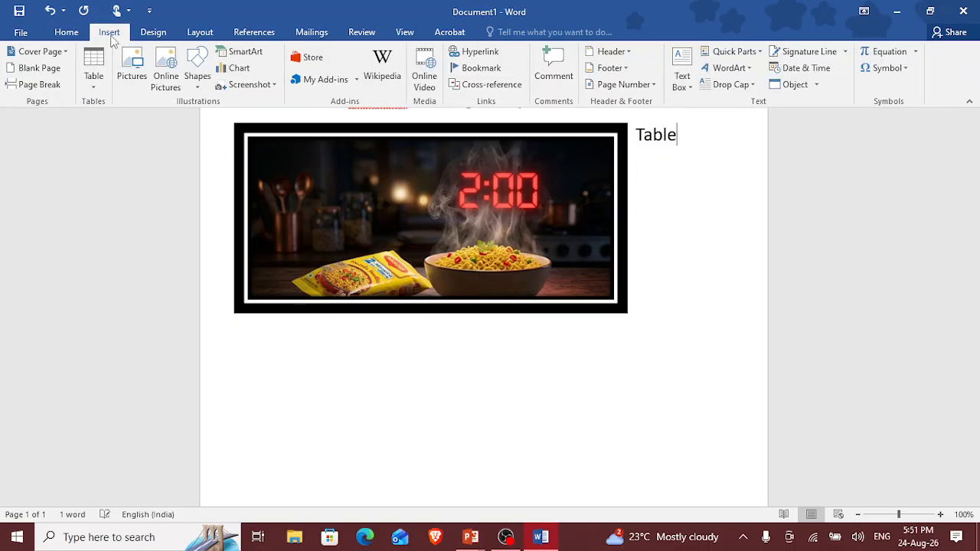
{"action": "left_click", "coordinate": [94, 86]}
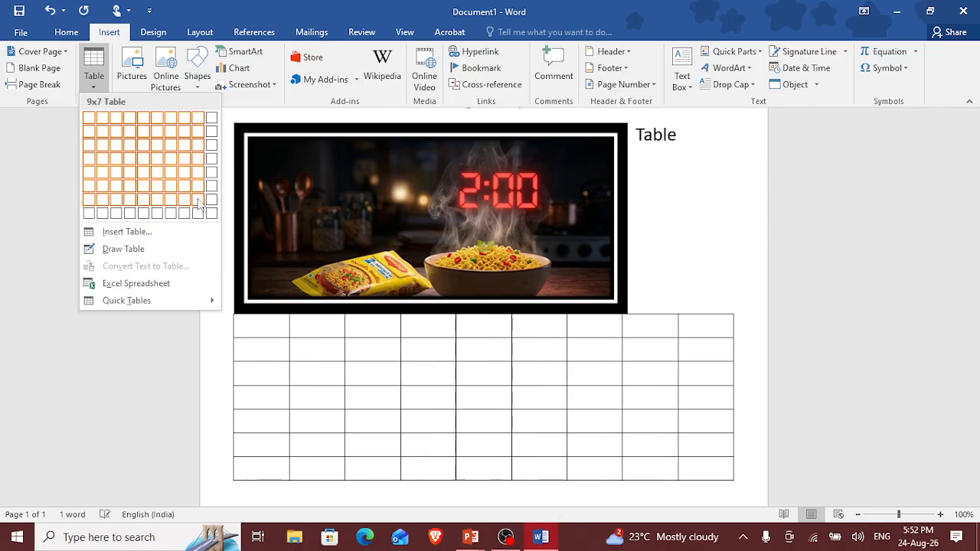
{"action": "left_click", "coordinate": [166, 233]}
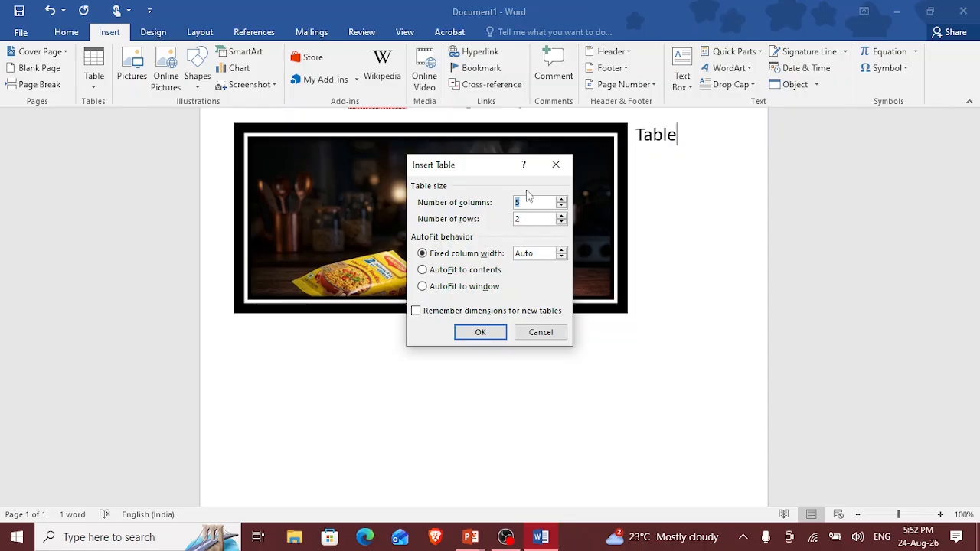
{"action": "key", "text": "BackSpace"}
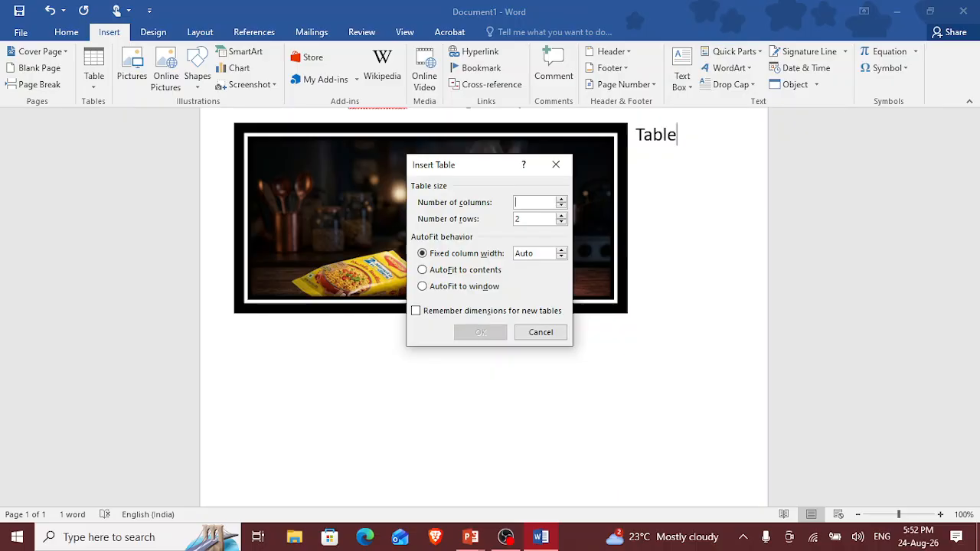
{"action": "type", "text": "3"}
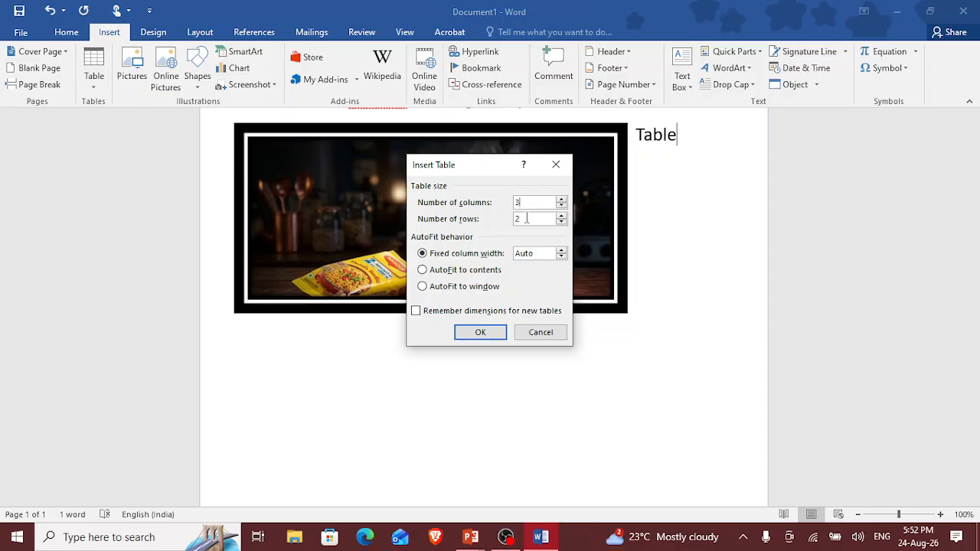
{"action": "left_click", "coordinate": [526, 218]}
{"action": "key", "text": "BackSpace"}
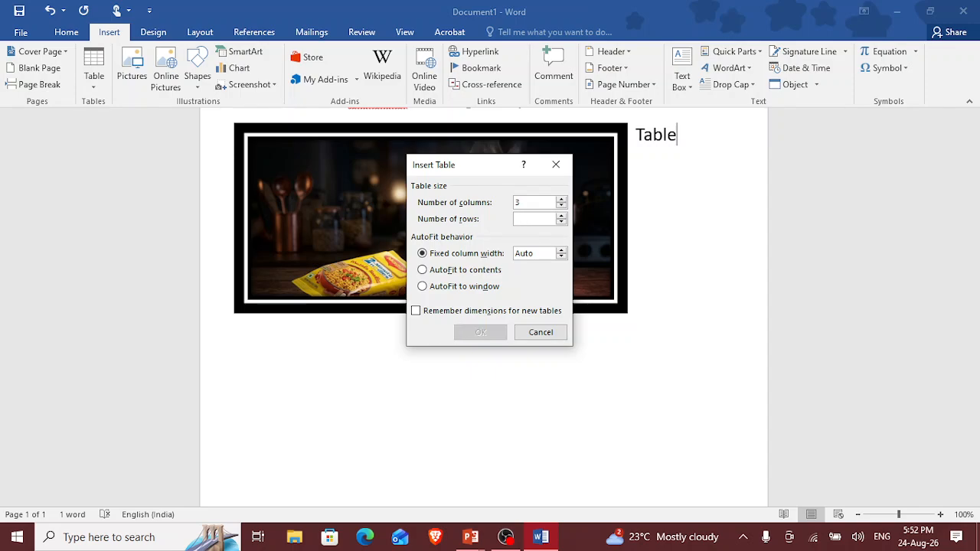
{"action": "type", "text": "3"}
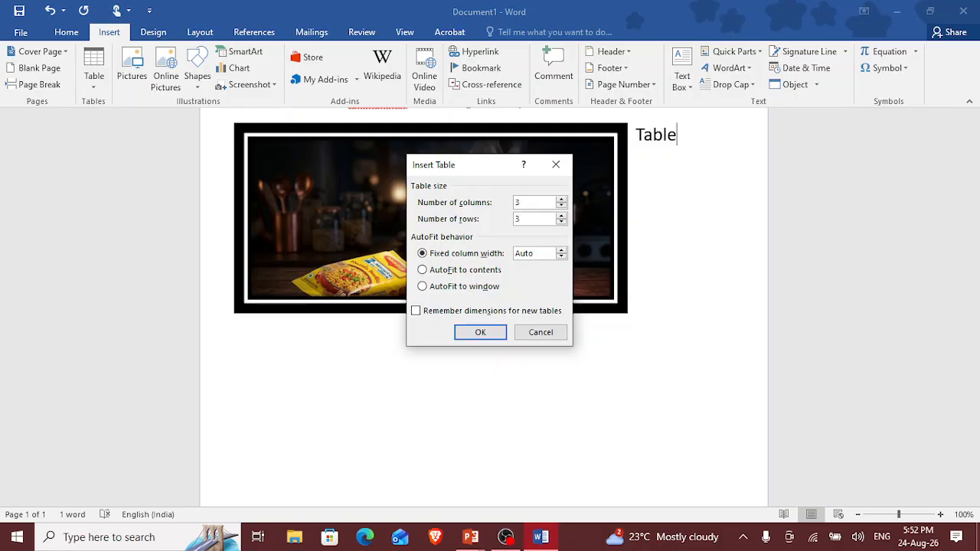
{"action": "key", "text": "Return"}
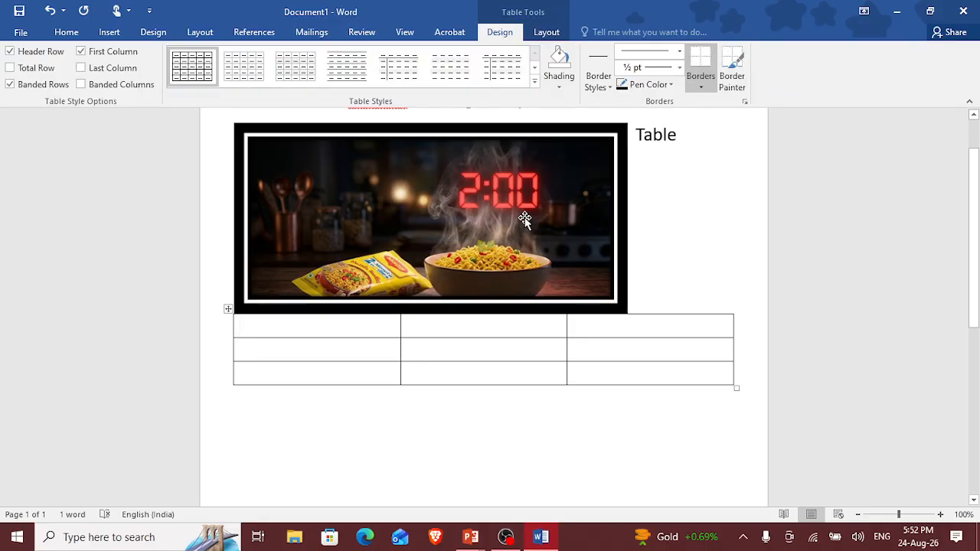
Step: Fill the table's first row with the headings Name, Subject and Marks
{"action": "scroll", "coordinate": [485, 252], "scroll_direction": "down", "scroll_amount": 2}
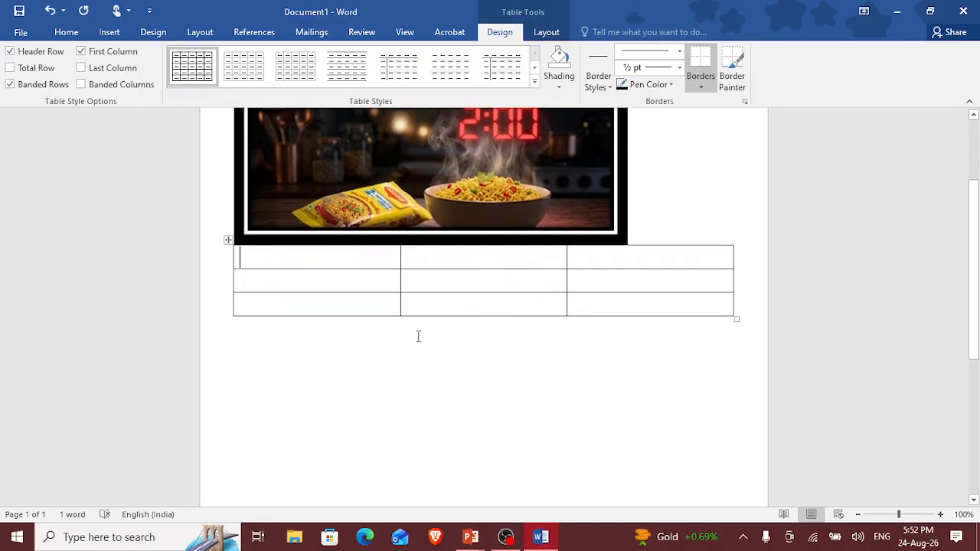
{"action": "left_click_drag", "start_coordinate": [400, 284], "coordinate": [407, 296]}
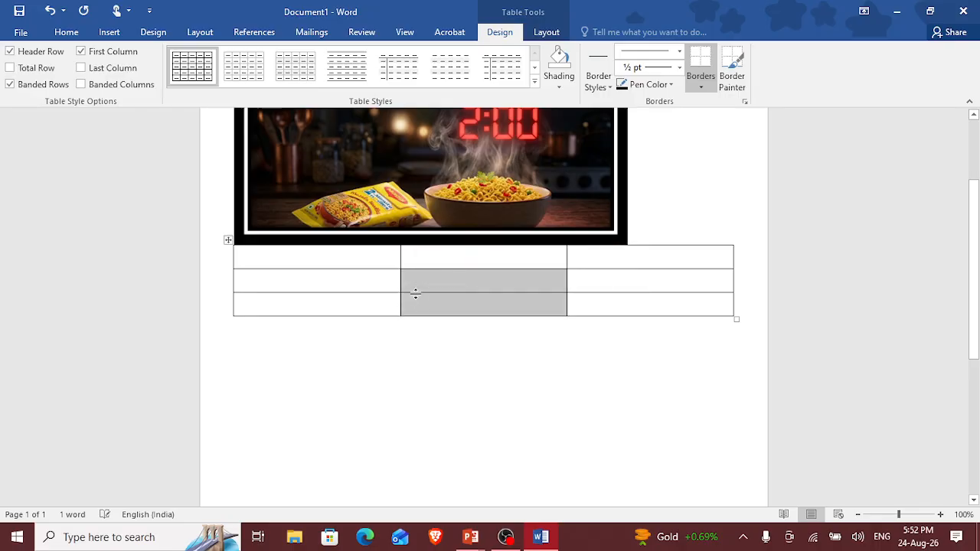
{"action": "left_click", "coordinate": [328, 261]}
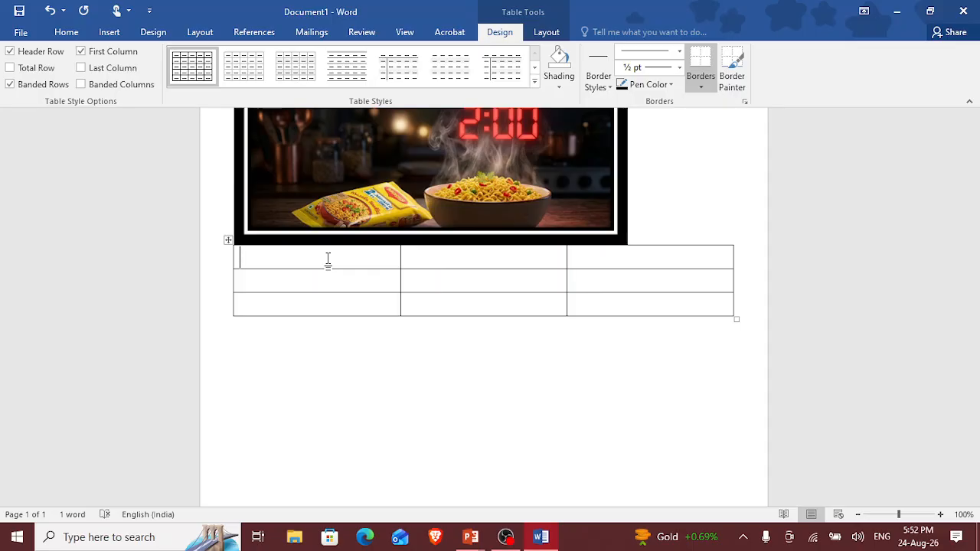
{"action": "type", "text": "Name"}
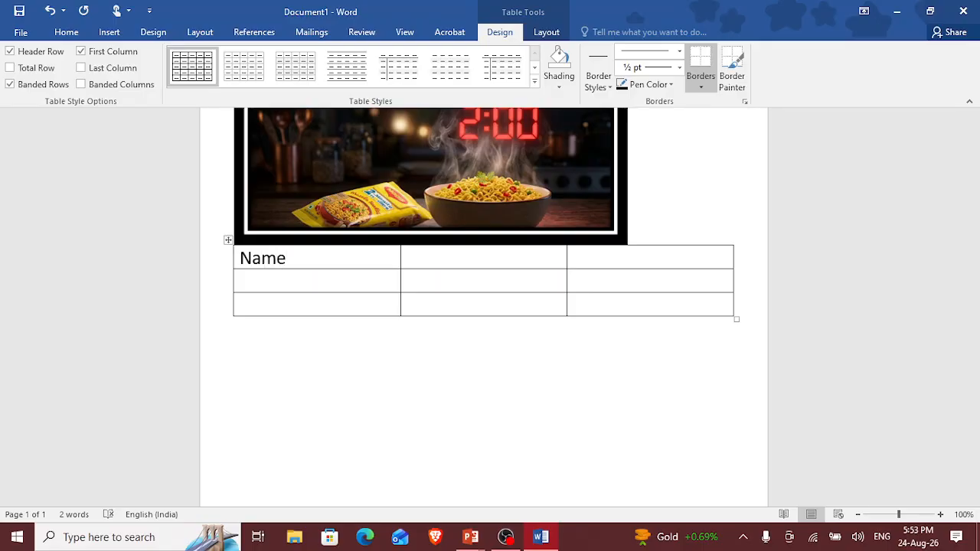
{"action": "key", "text": "Tab"}
{"action": "type", "text": "Subject"}
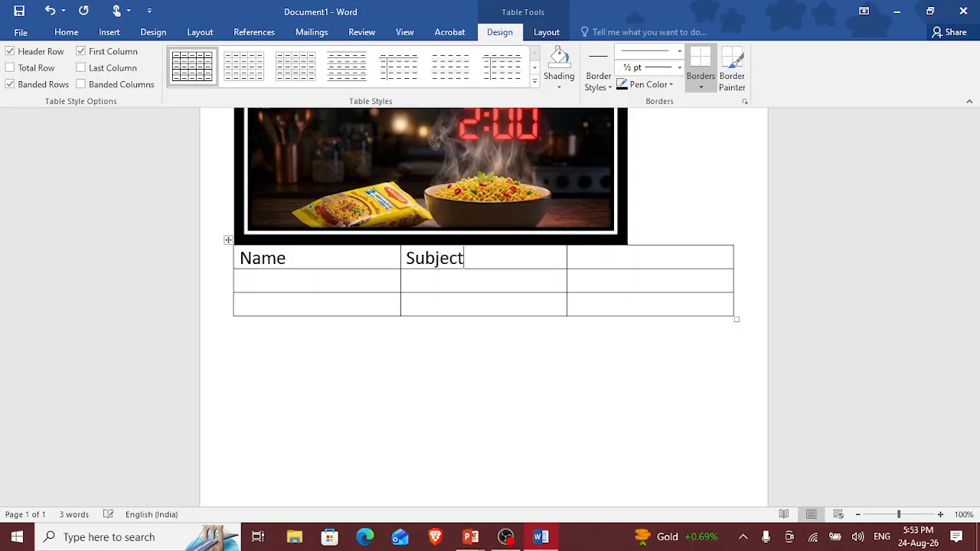
{"action": "key", "text": "Tab"}
{"action": "type", "text": "Marks"}
{"action": "left_click", "coordinate": [372, 320]}
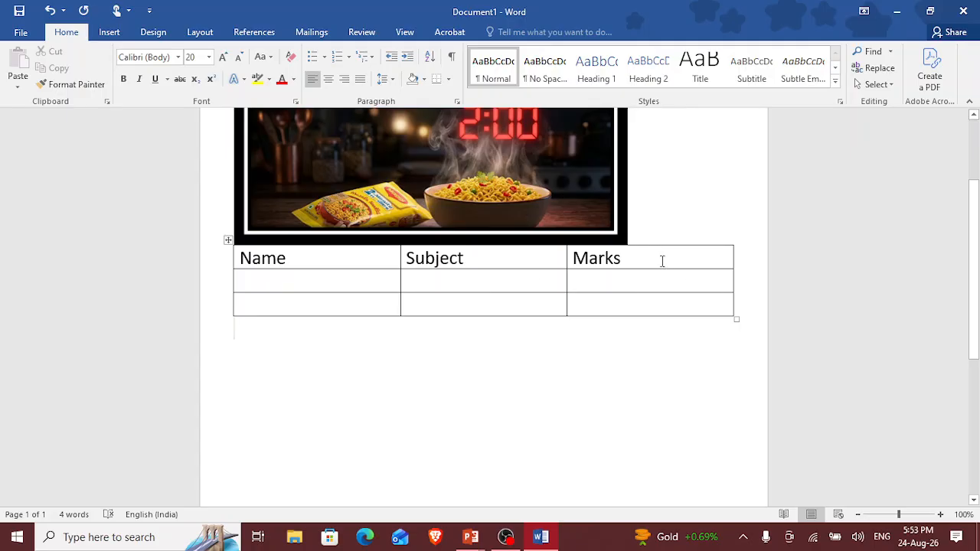
{"action": "left_click", "coordinate": [617, 260]}
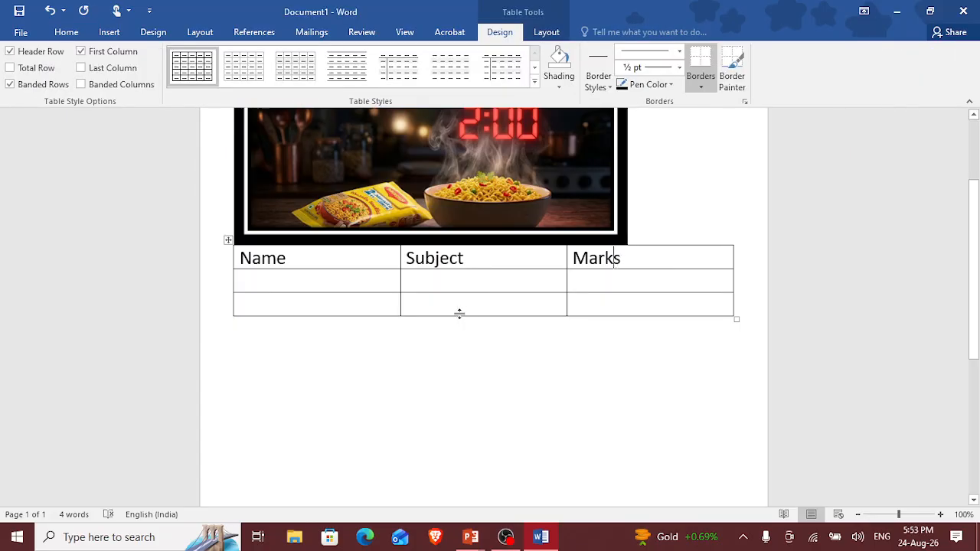
Step: Fill the table's second row with the student's first name, the subject Science and the mark 87
{"action": "left_click", "coordinate": [327, 286]}
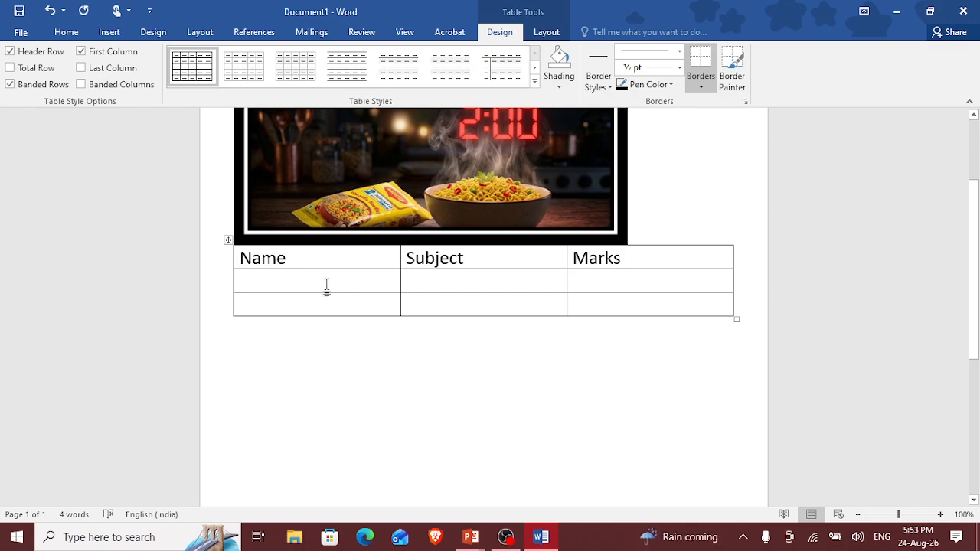
{"action": "type", "text": "R"}
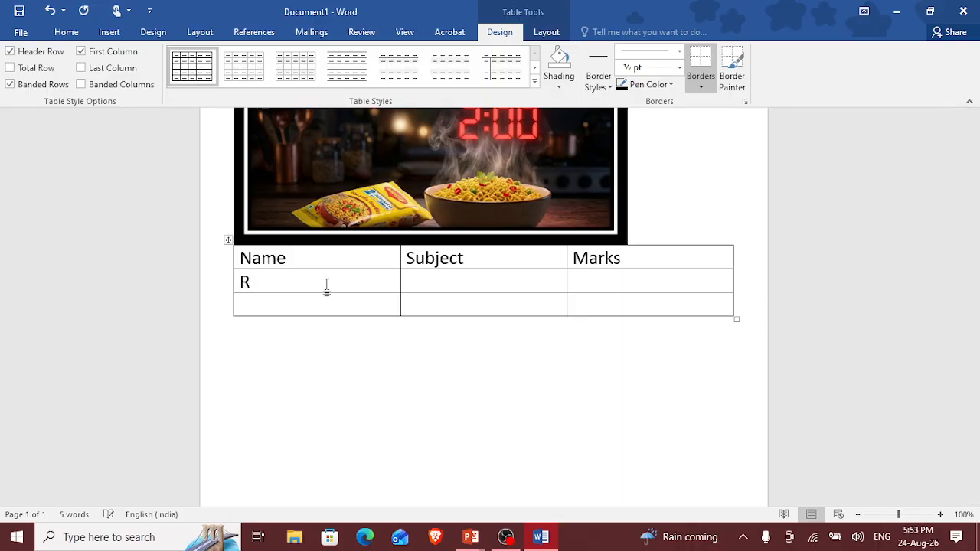
{"action": "type", "text": "ahul"}
{"action": "key", "text": "Return"}
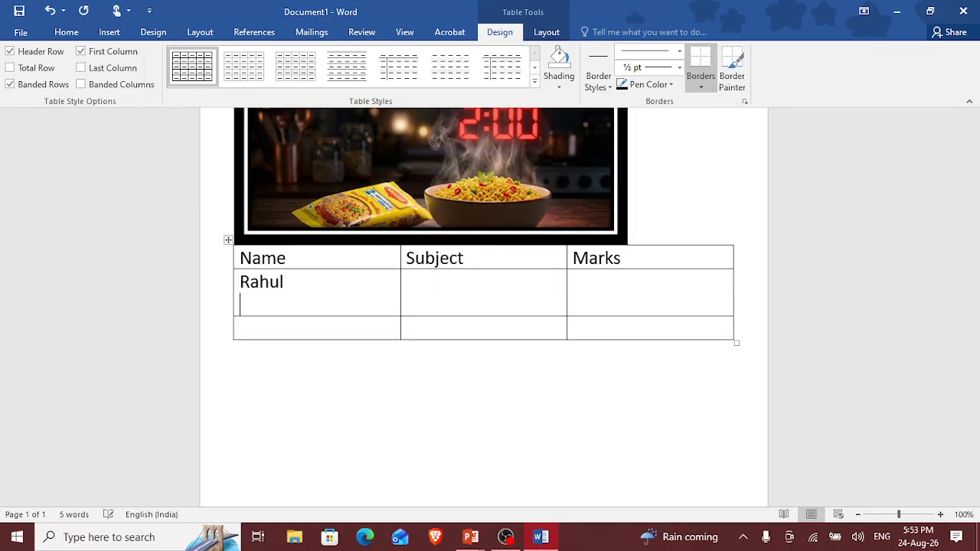
{"action": "key", "text": "BackSpace"}
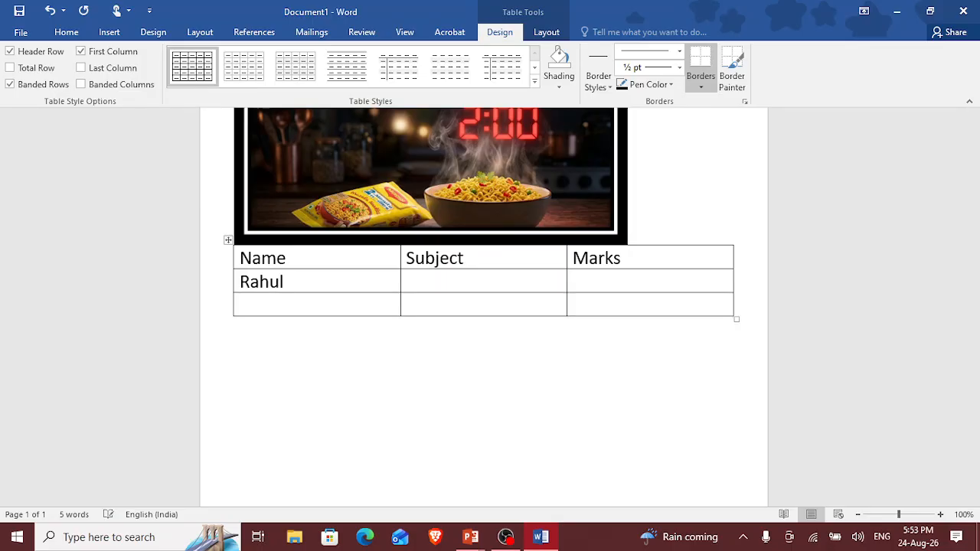
{"action": "key", "text": "Tab"}
{"action": "type", "text": "Science"}
{"action": "key", "text": "Tab"}
{"action": "type", "text": "87"}
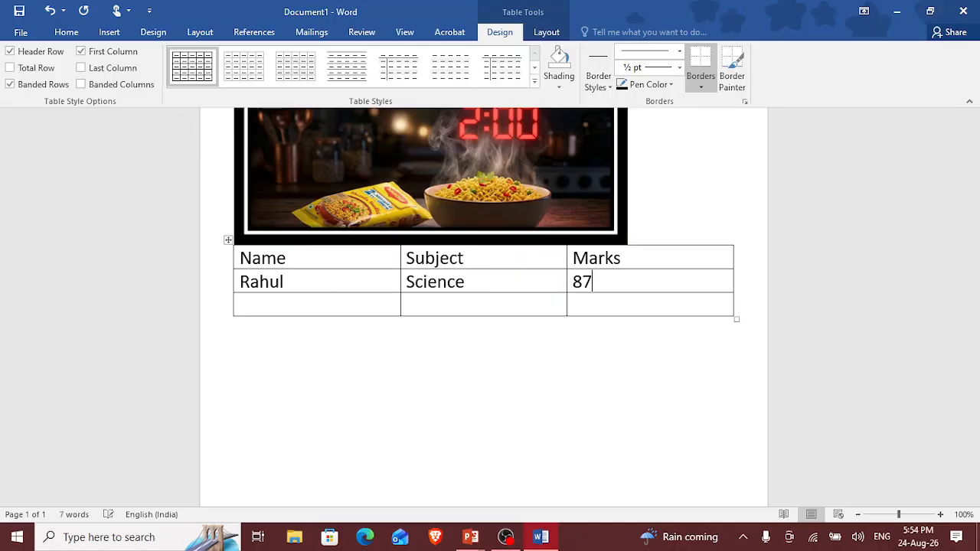
Step: Fill the table's third row with another student's first name, the subject Maths and the mark 92
{"action": "key", "text": "Down"}
{"action": "key", "text": "Down"}
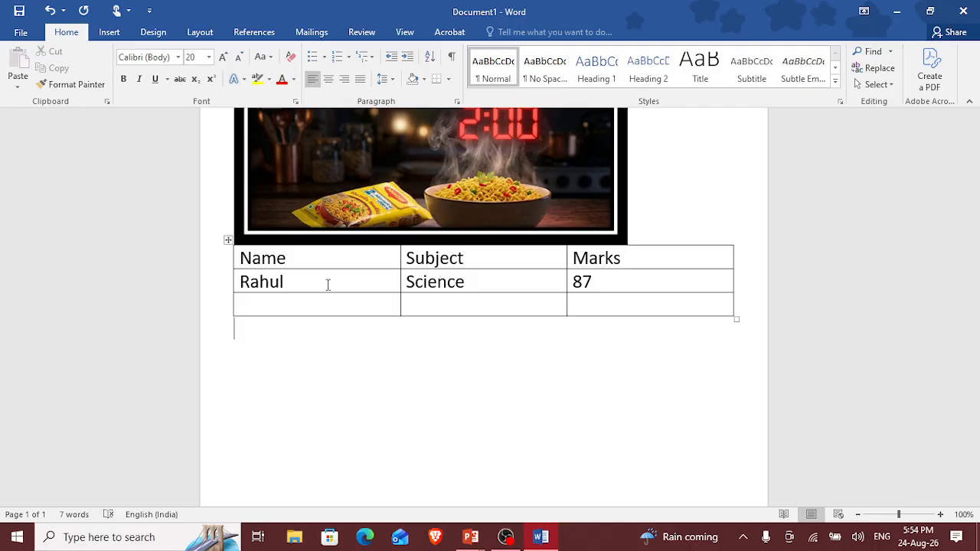
{"action": "key", "text": "Up"}
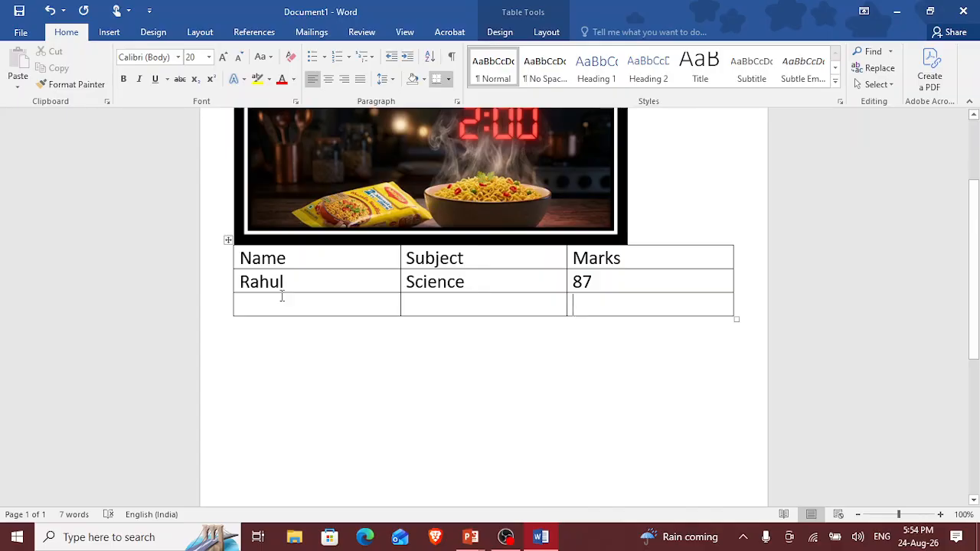
{"action": "left_click", "coordinate": [251, 298]}
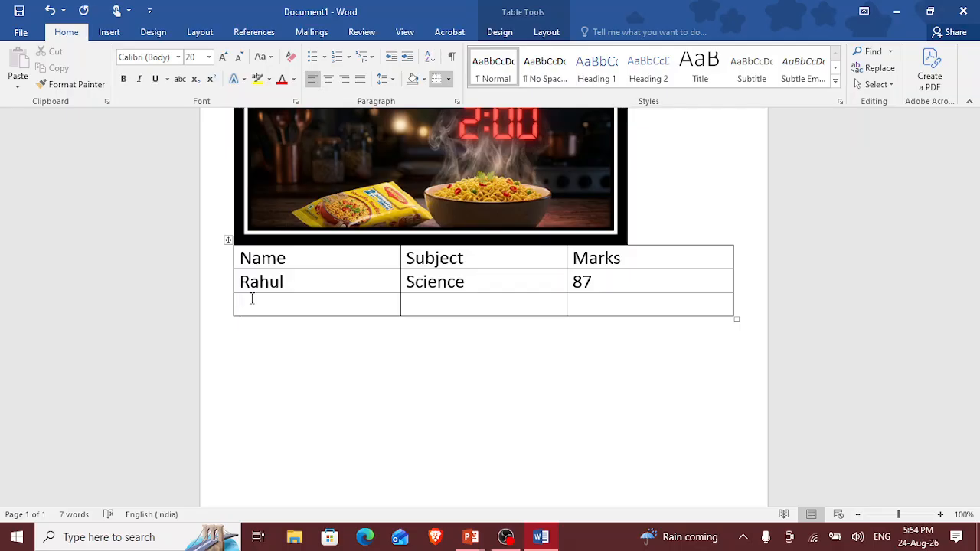
{"action": "type", "text": "Priya"}
{"action": "key", "text": "Tab"}
{"action": "type", "text": "Ma"}
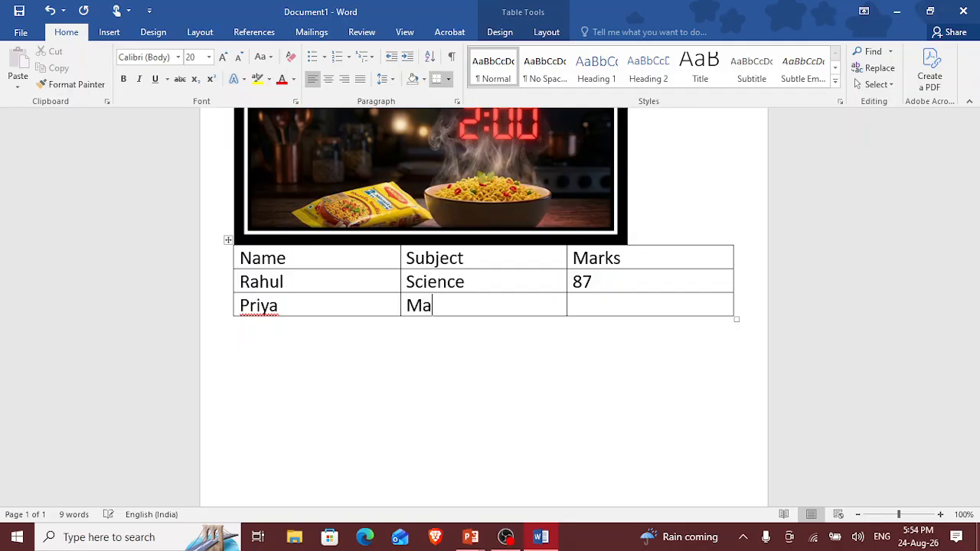
{"action": "type", "text": "ths"}
{"action": "key", "text": "Tab"}
{"action": "type", "text": "92"}
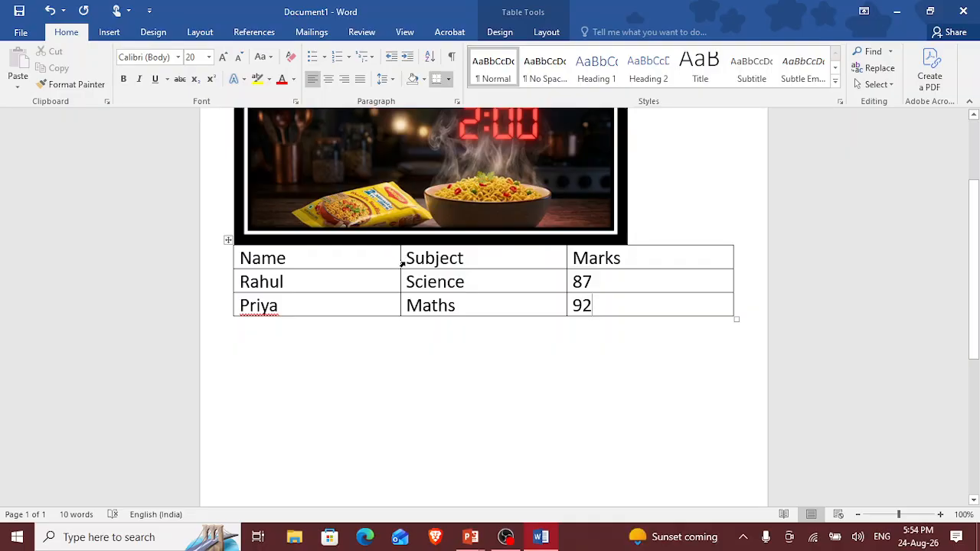
Step: Widen the Name column slightly and shift the border between Subject and Marks slightly towards Marks
{"action": "left_click_drag", "start_coordinate": [398, 265], "coordinate": [423, 266]}
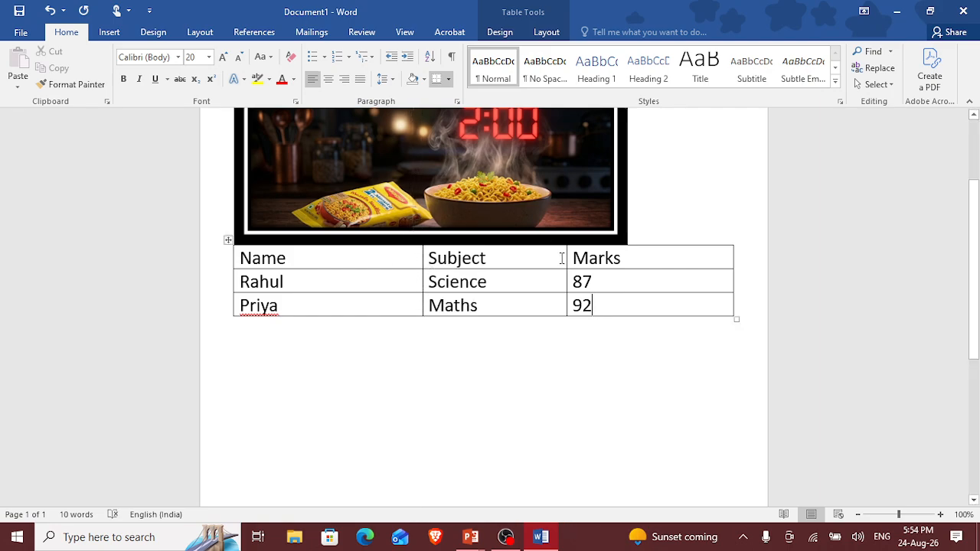
{"action": "left_click_drag", "start_coordinate": [567, 258], "coordinate": [578, 258]}
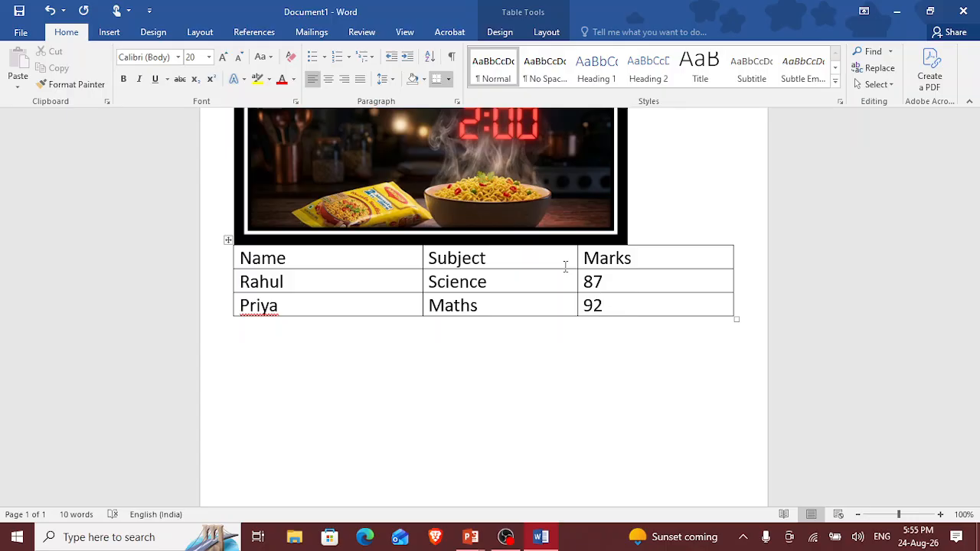
Step: Switch to the running PowerPoint slide show of "MS Lesson 3.3" and advance from Headers & Footers to the Quick Recap slide
{"action": "mouse_move", "coordinate": [488, 542]}
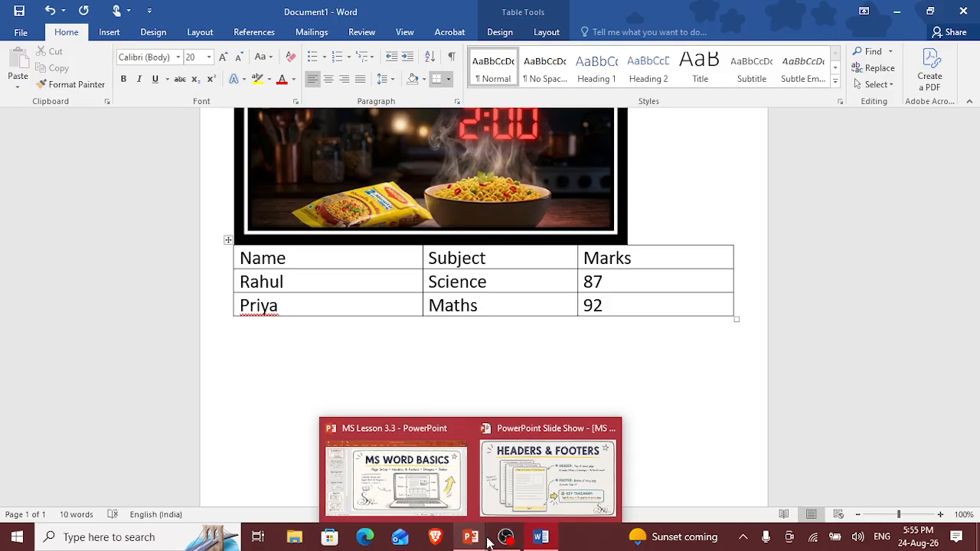
{"action": "left_click", "coordinate": [475, 512]}
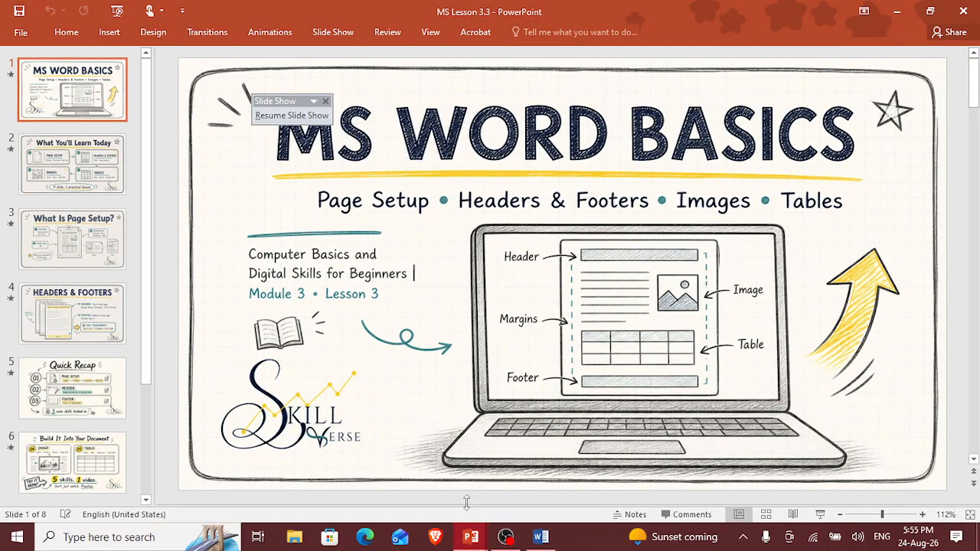
{"action": "mouse_move", "coordinate": [464, 533]}
{"action": "left_click", "coordinate": [434, 501]}
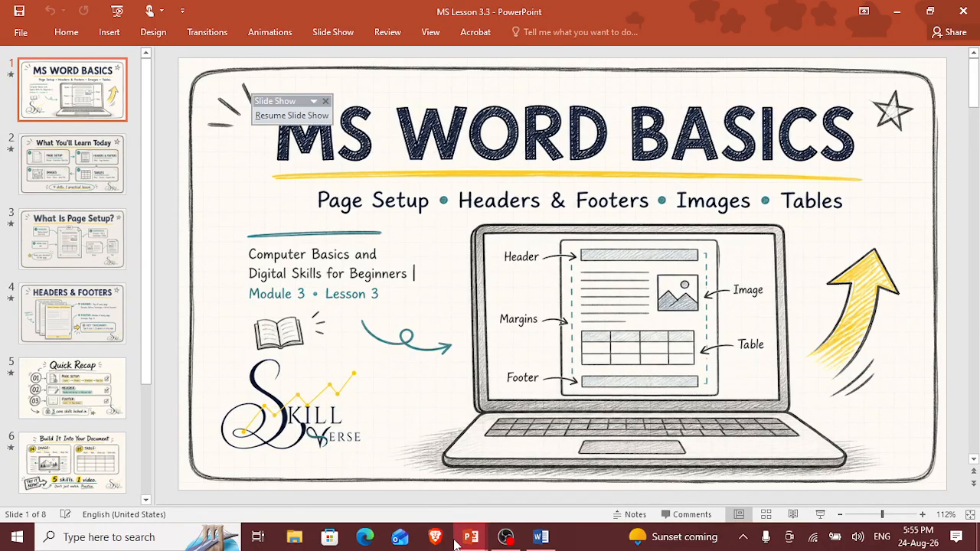
{"action": "mouse_move", "coordinate": [456, 542]}
{"action": "left_click", "coordinate": [493, 482]}
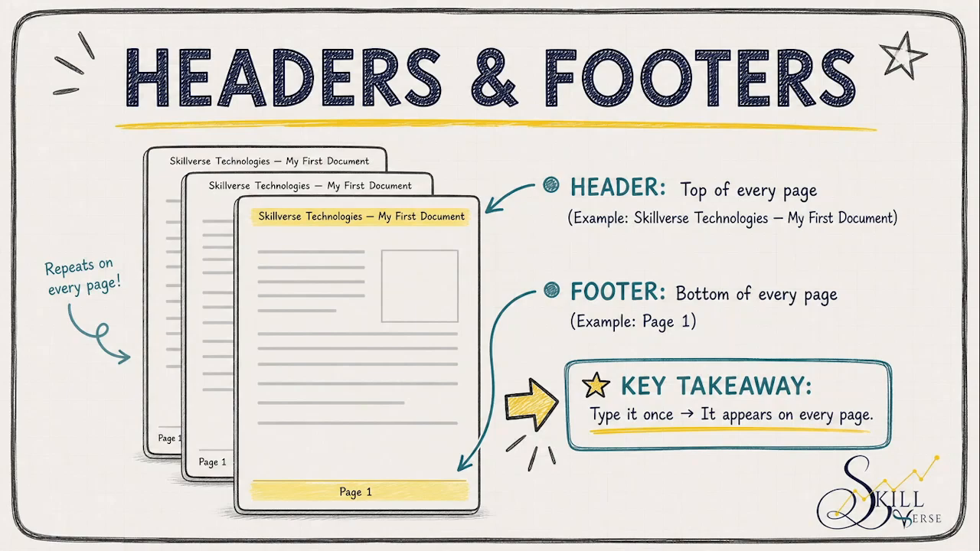
{"action": "key", "text": "Right"}
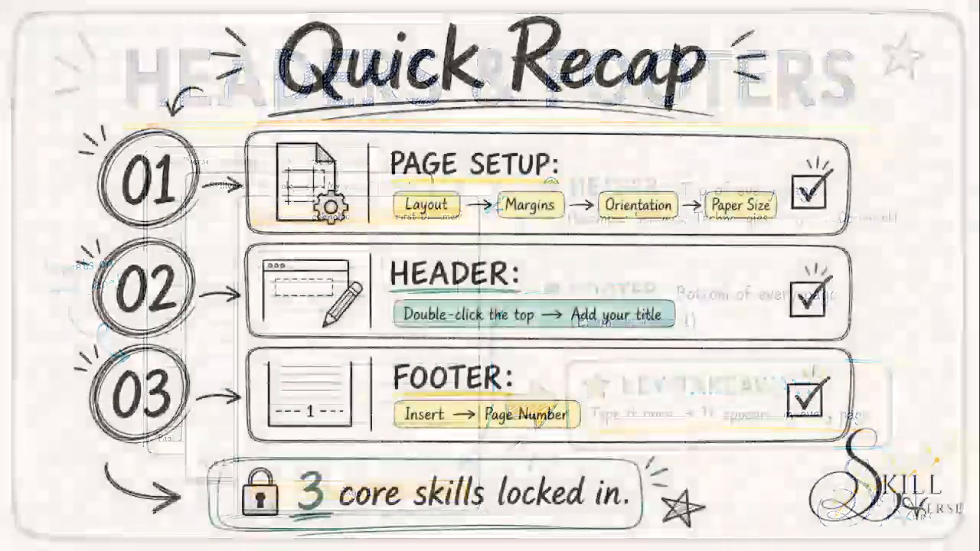